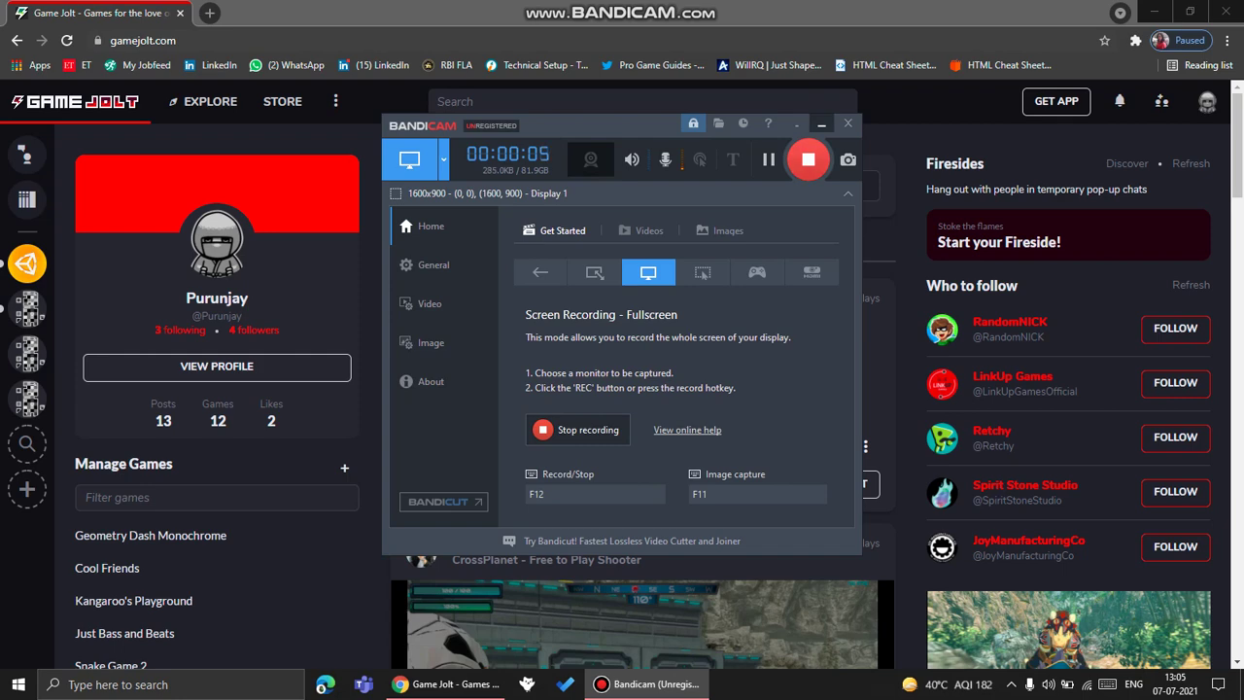
# Step: Start adding a new game from the Game Jolt store, choosing Complete/Stable as its development stage
pyautogui.click(821, 125)
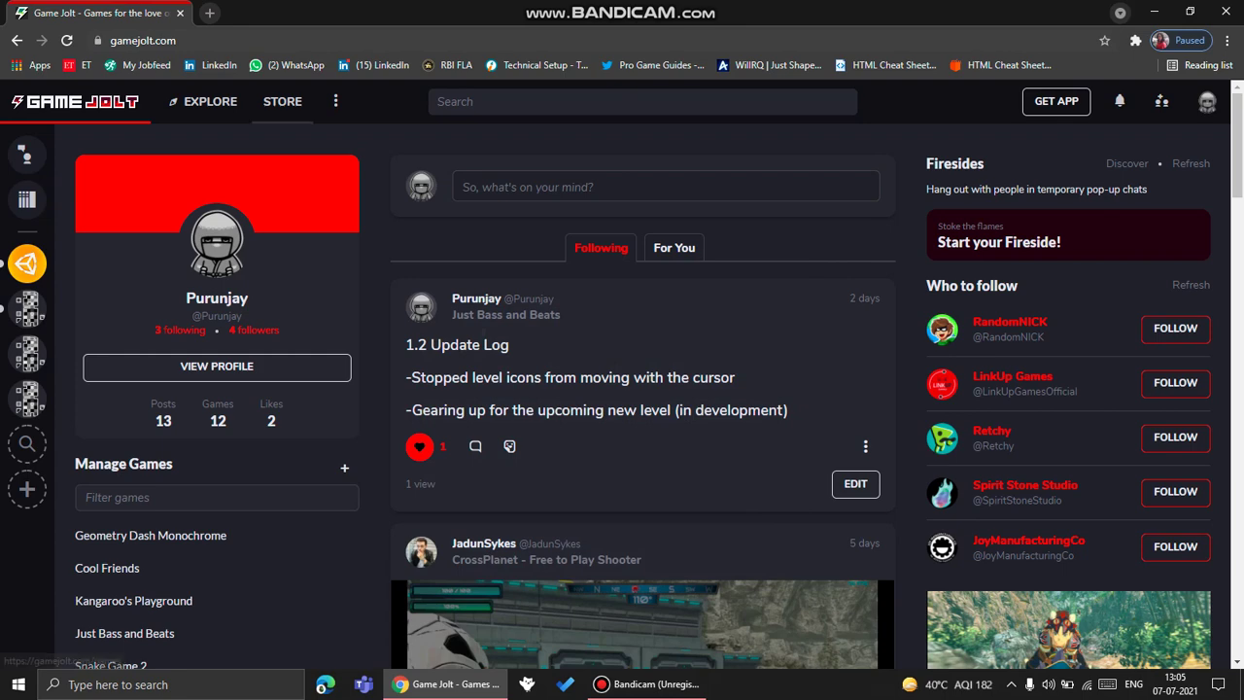
pyautogui.click(282, 103)
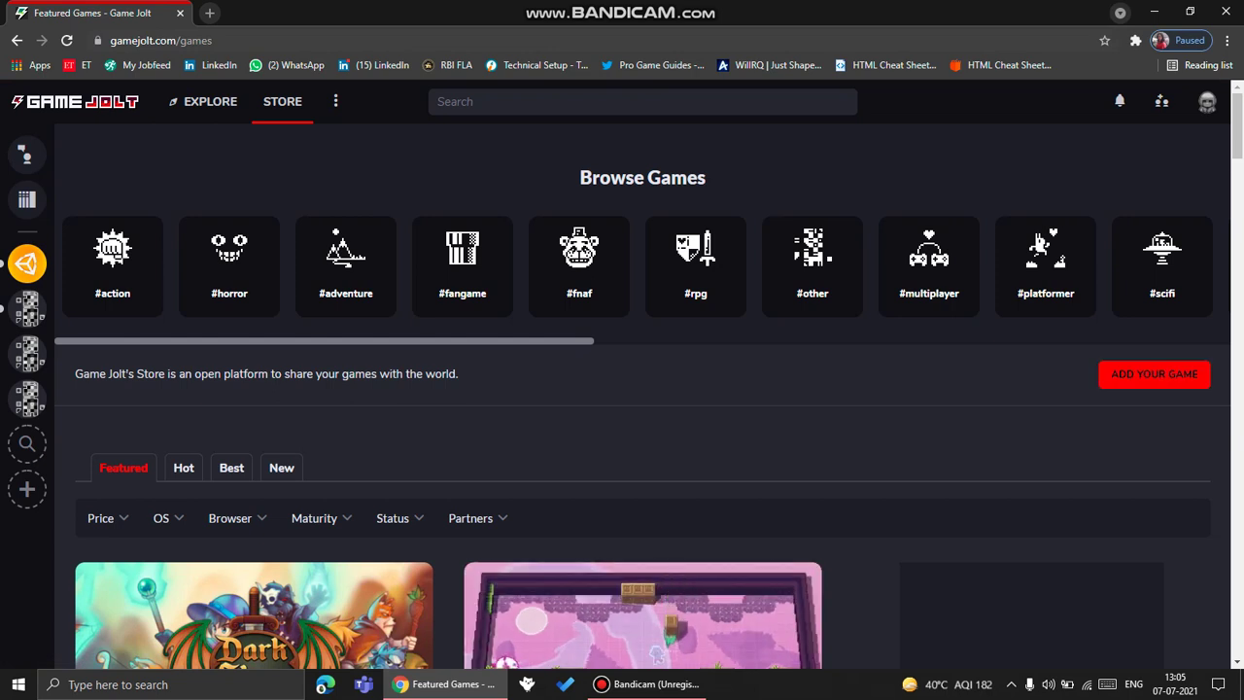
pyautogui.click(1155, 375)
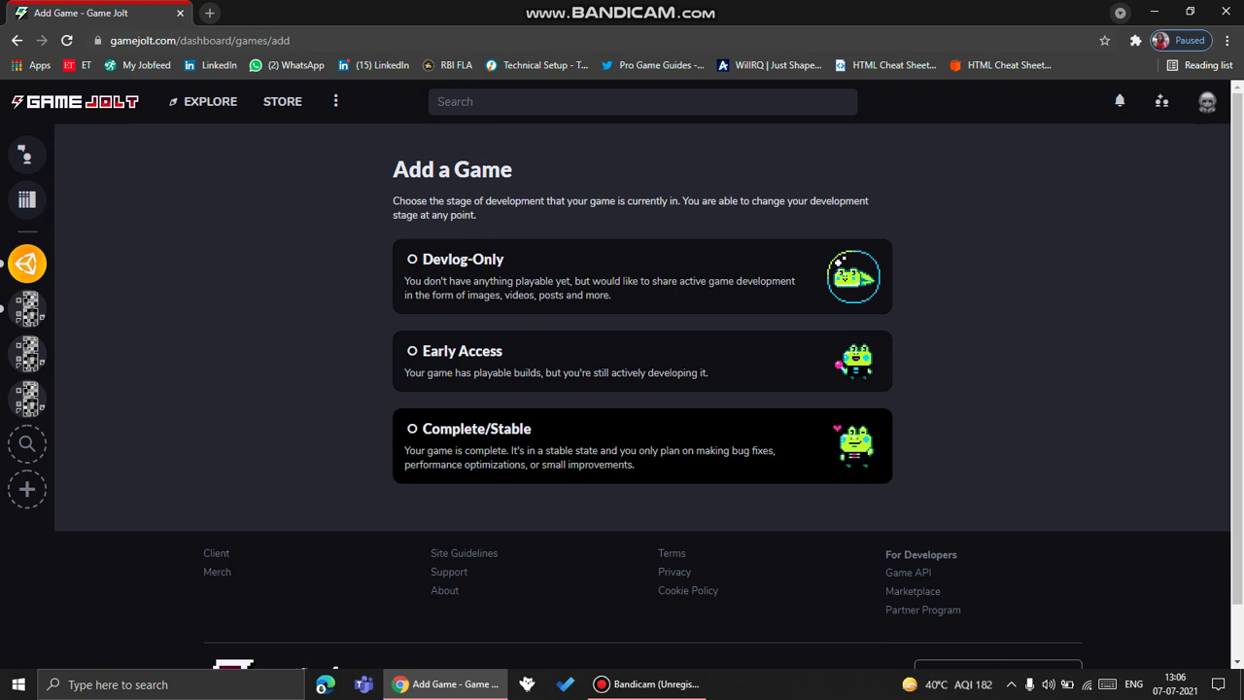
pyautogui.click(641, 446)
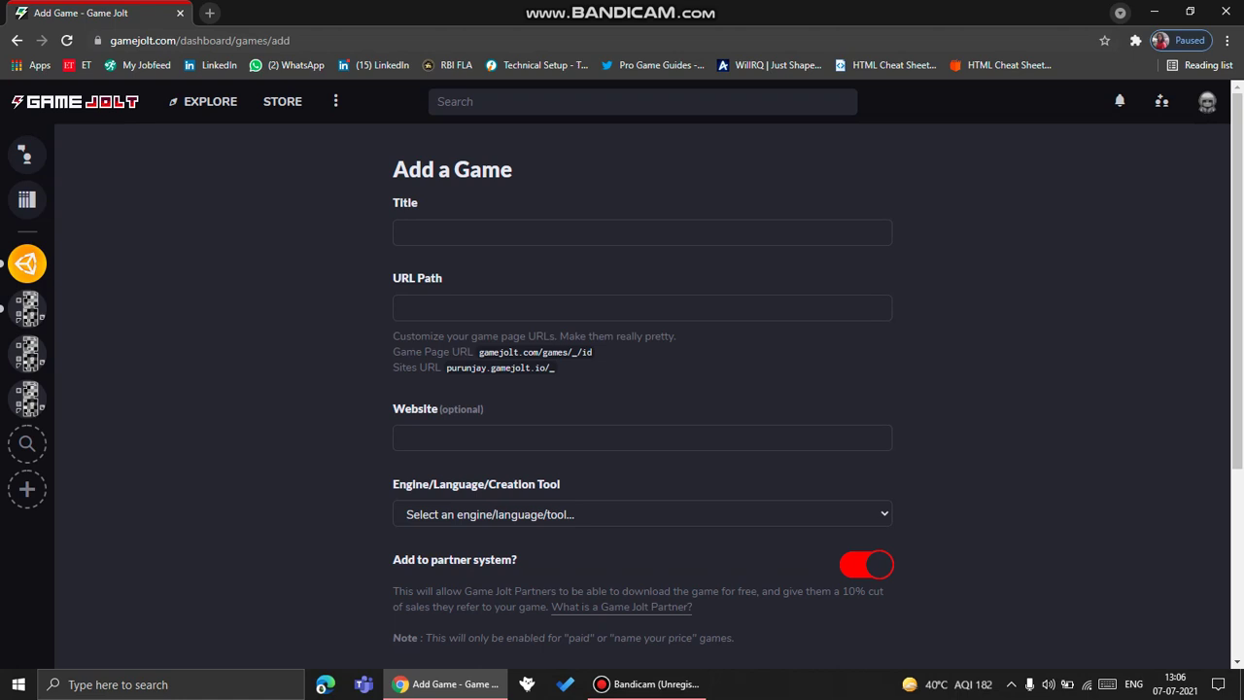
# Step: Enter "Smiley's World" as the title of the new game
pyautogui.click(641, 232)
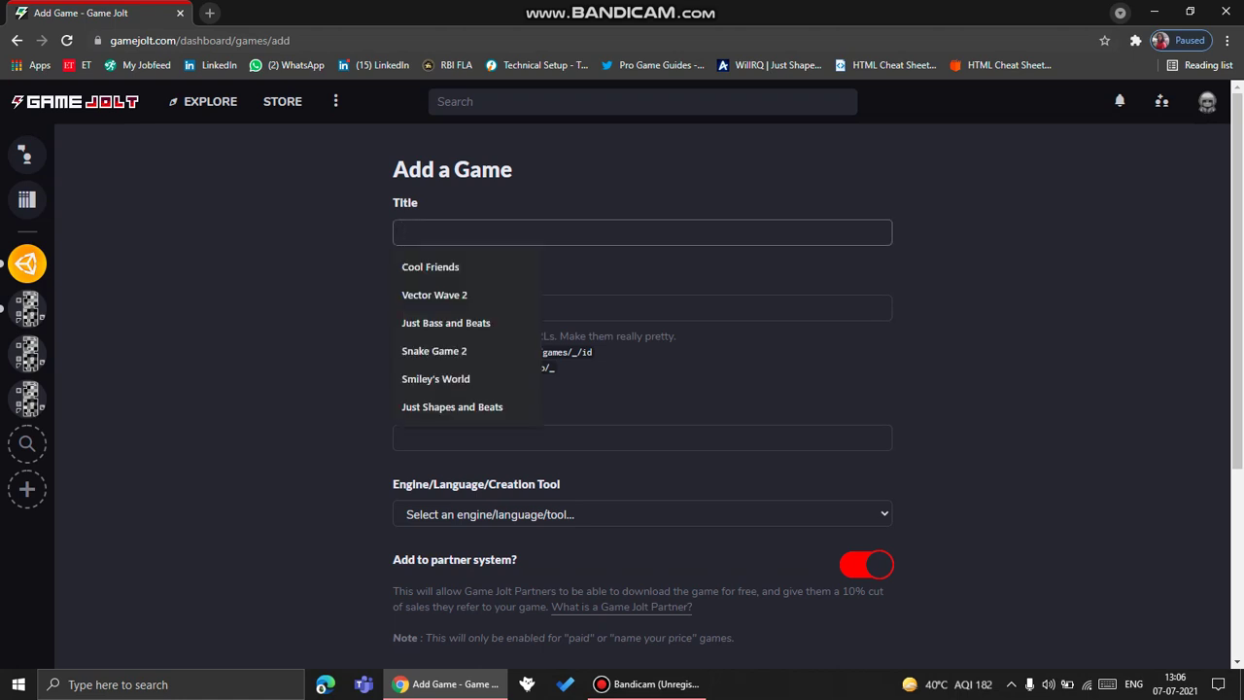
pyautogui.write('S')
pyautogui.press('Down')
pyautogui.press('Return')
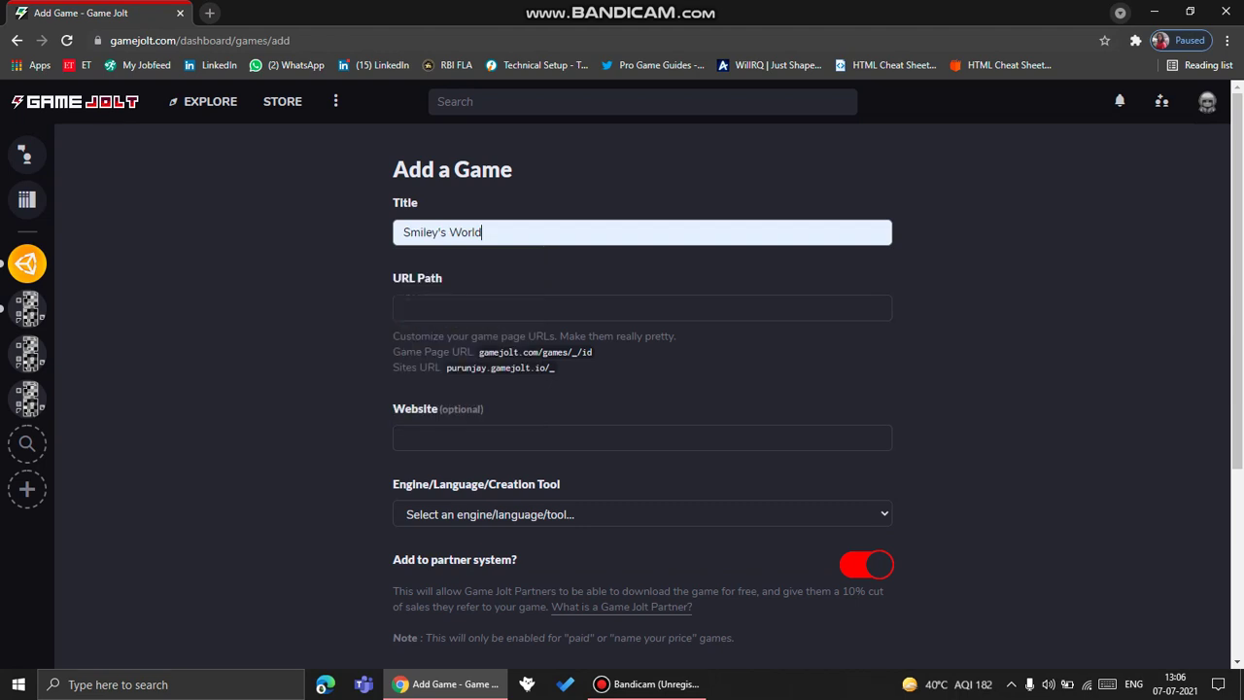
pyautogui.click(641, 308)
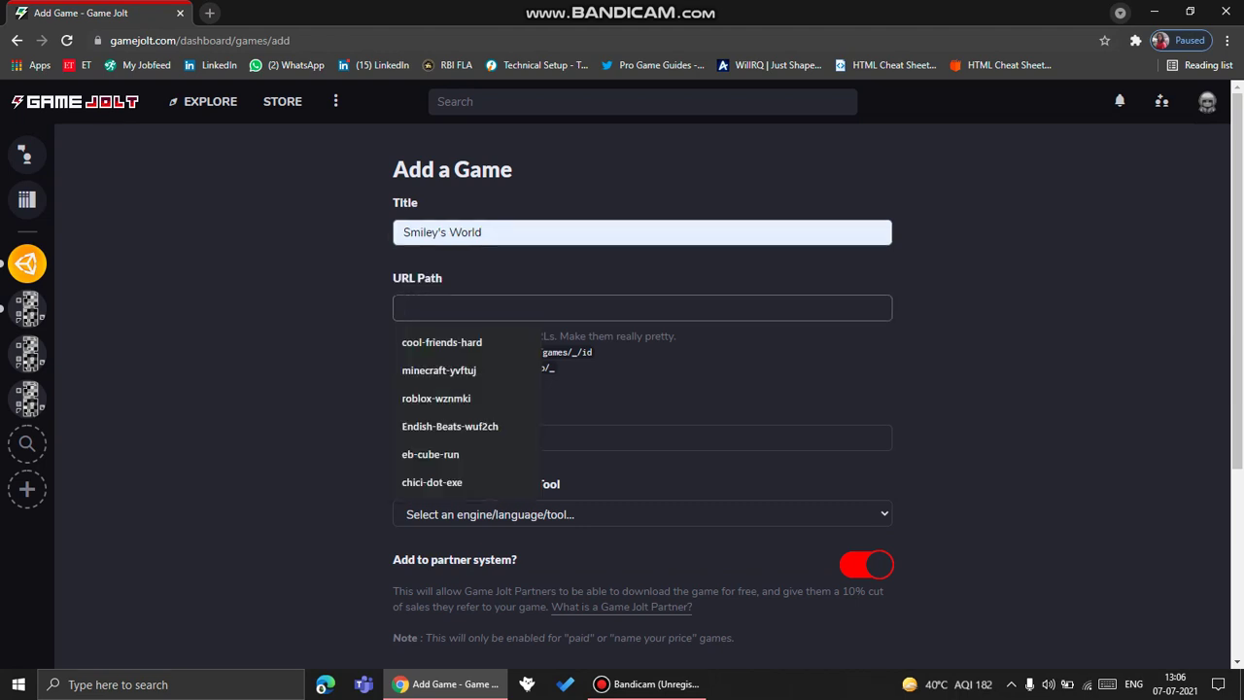
pyautogui.click(991, 350)
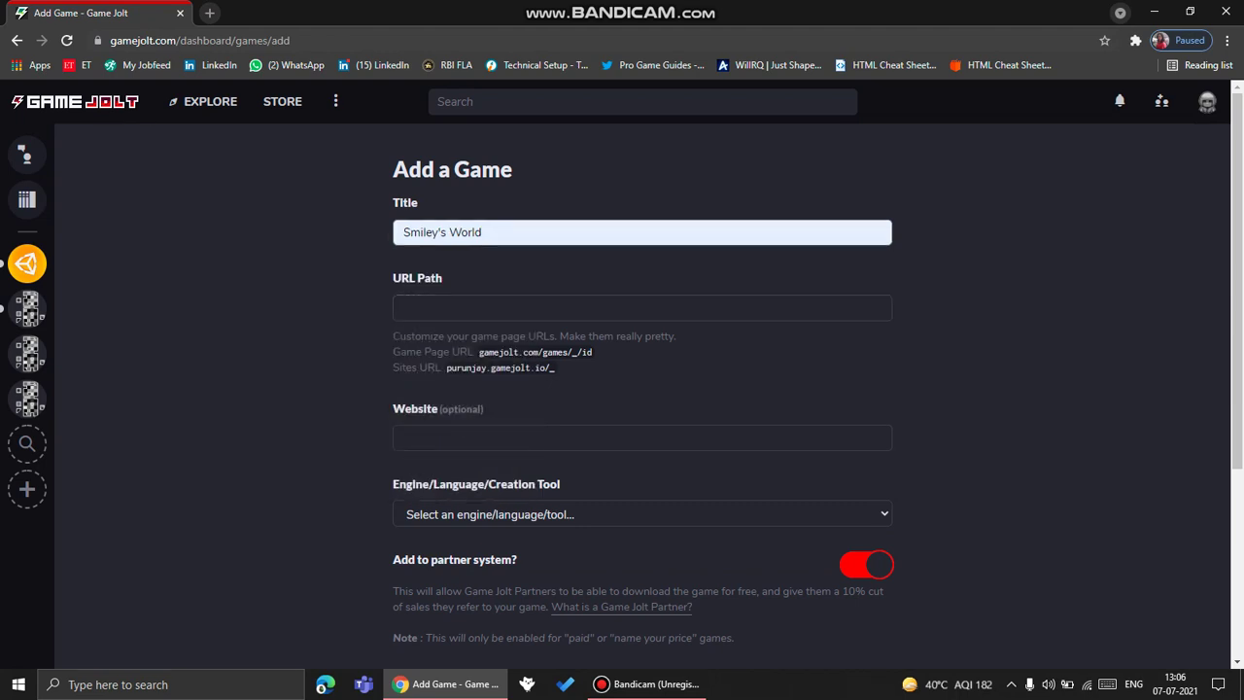
# Step: Load gamejolt.com in a new browser tab and view the public page of the managed game Just Bass and Beats
pyautogui.hotkey('ctrl', 't')
pyautogui.write('gamejolt.com')
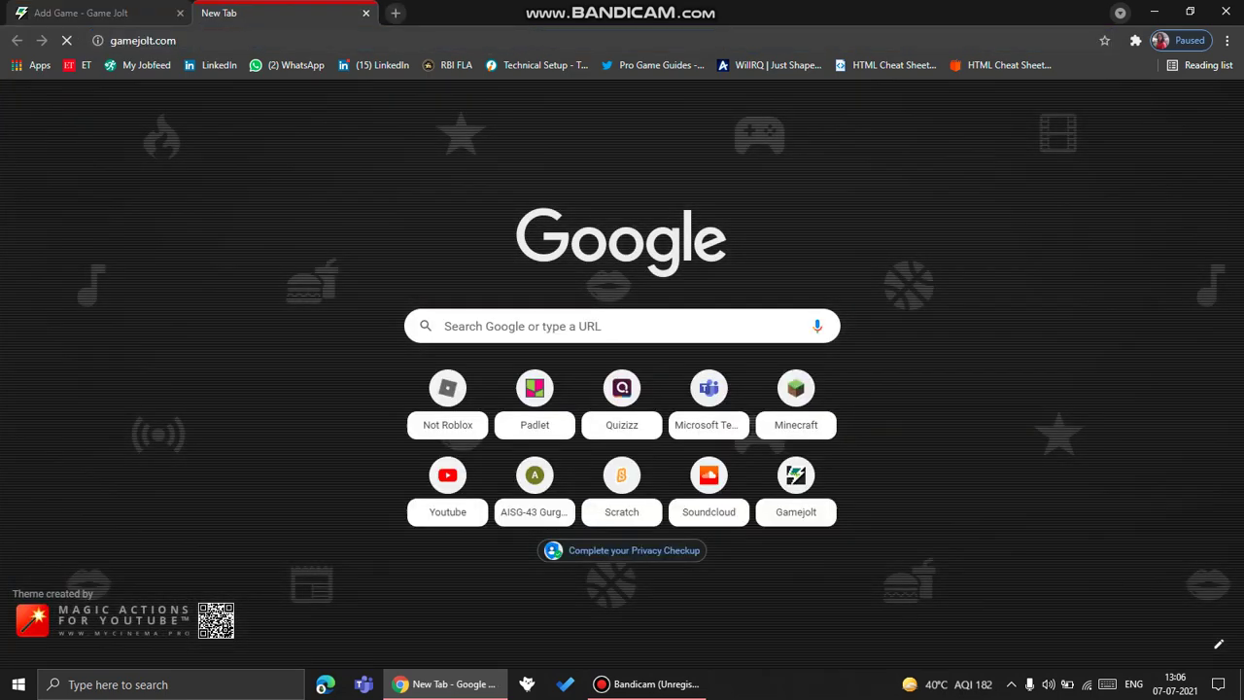
pyautogui.press('Return')
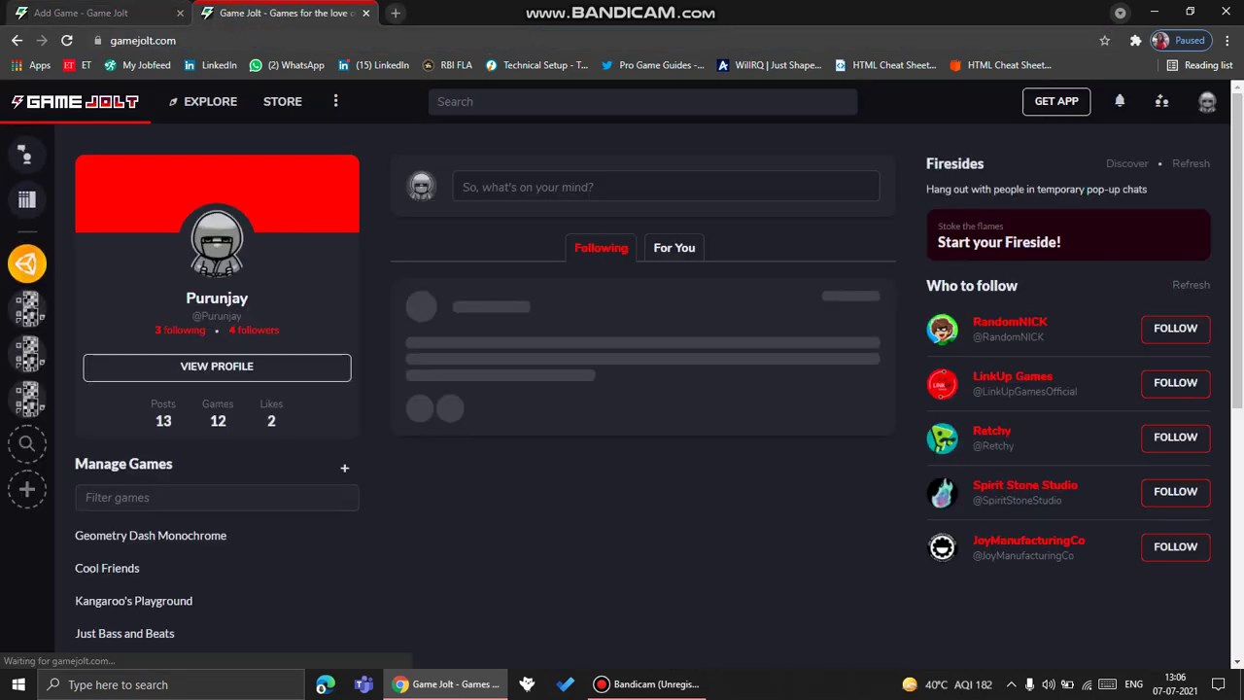
pyautogui.scroll(-2, 622, 388)
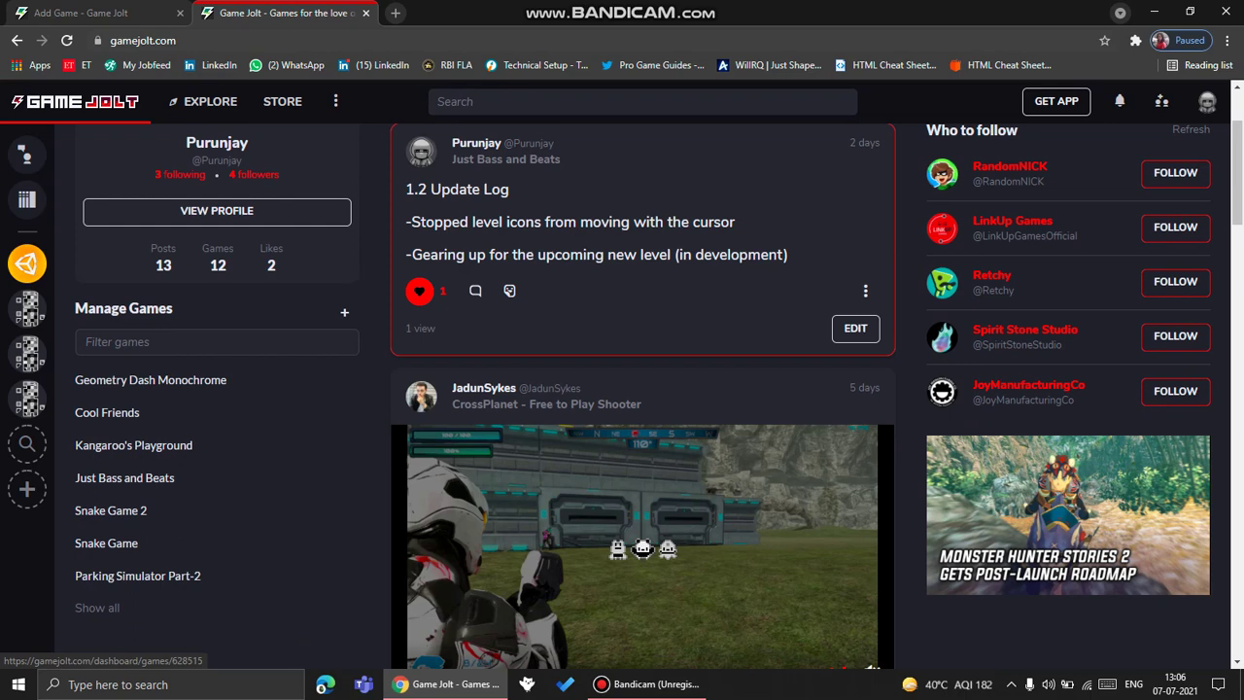
pyautogui.click(124, 478)
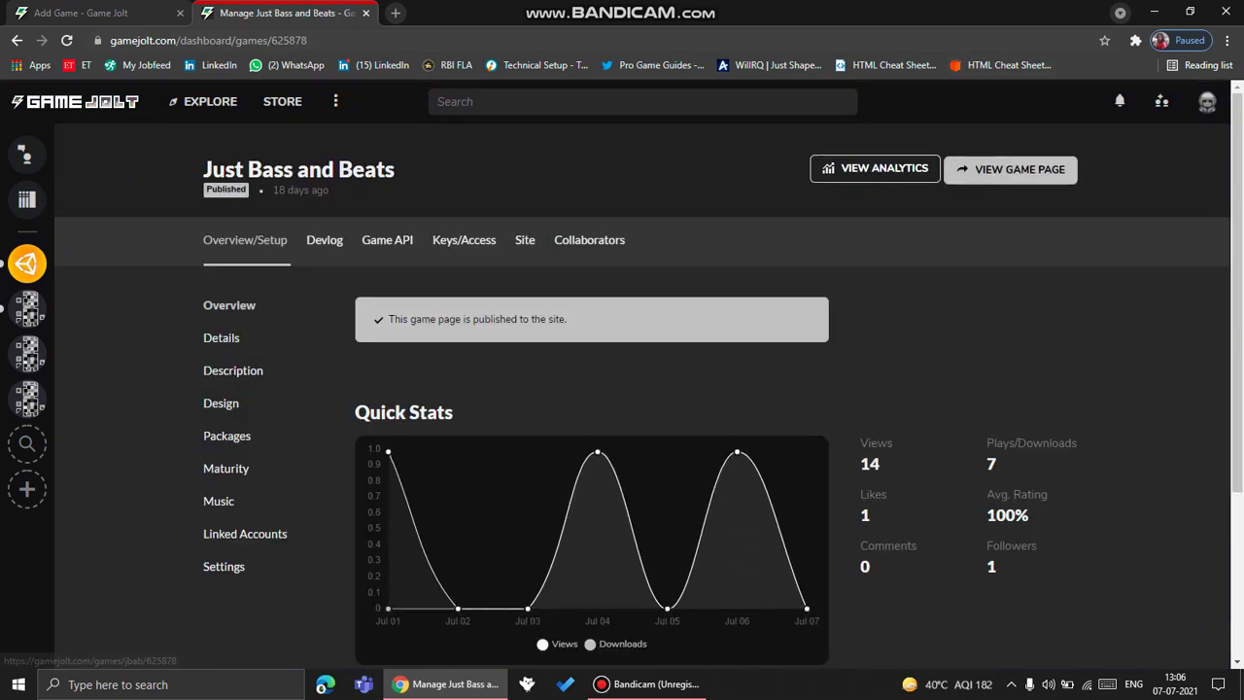
pyautogui.click(1012, 169)
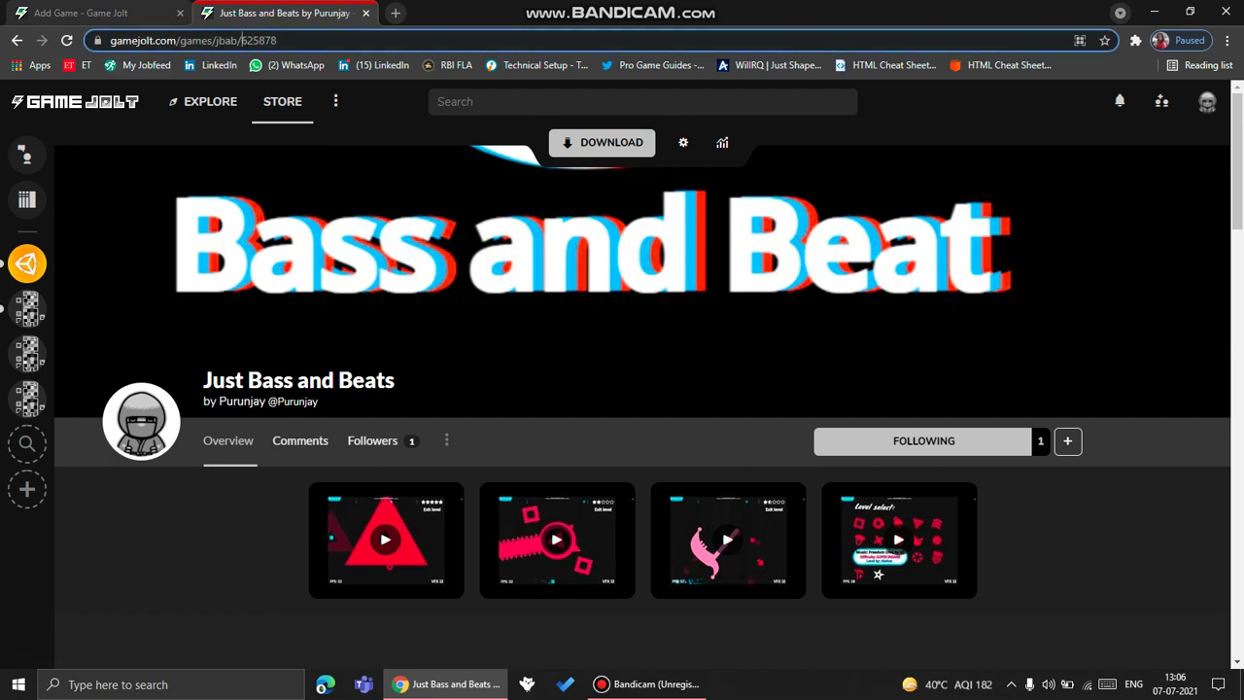
# Step: Examine the custom path and game ID parts of the Just Bass and Beats page address
pyautogui.doubleClick(263, 40)
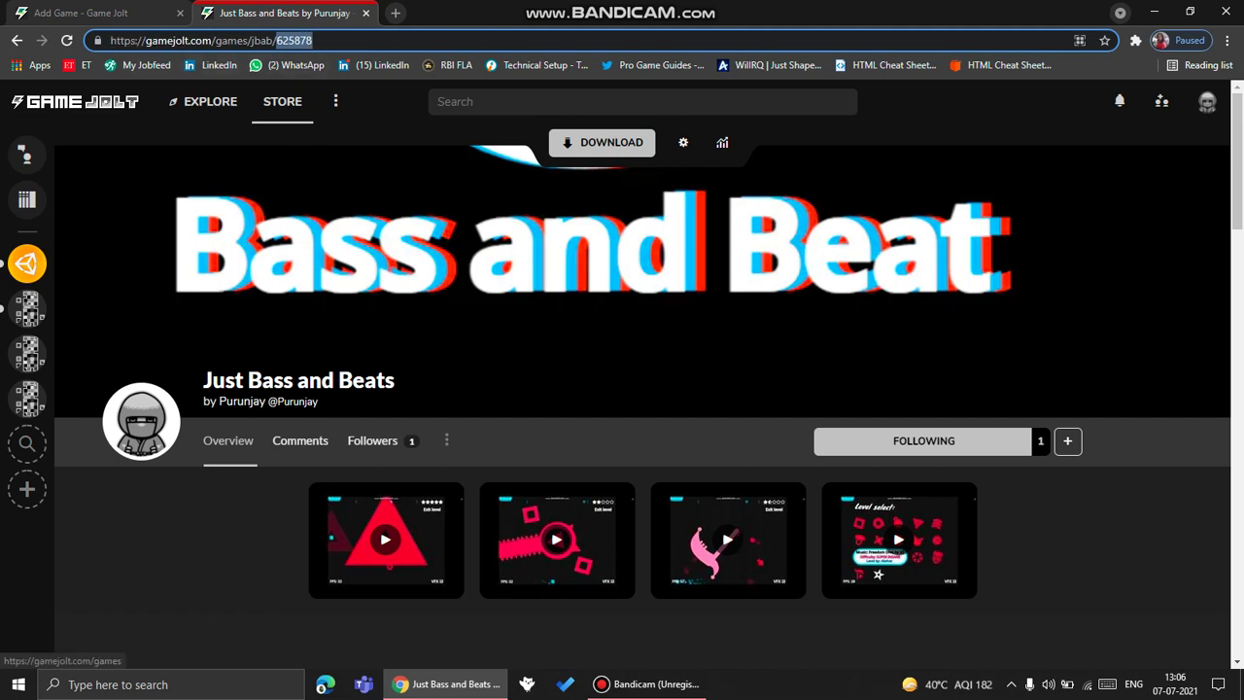
pyautogui.click(126, 243)
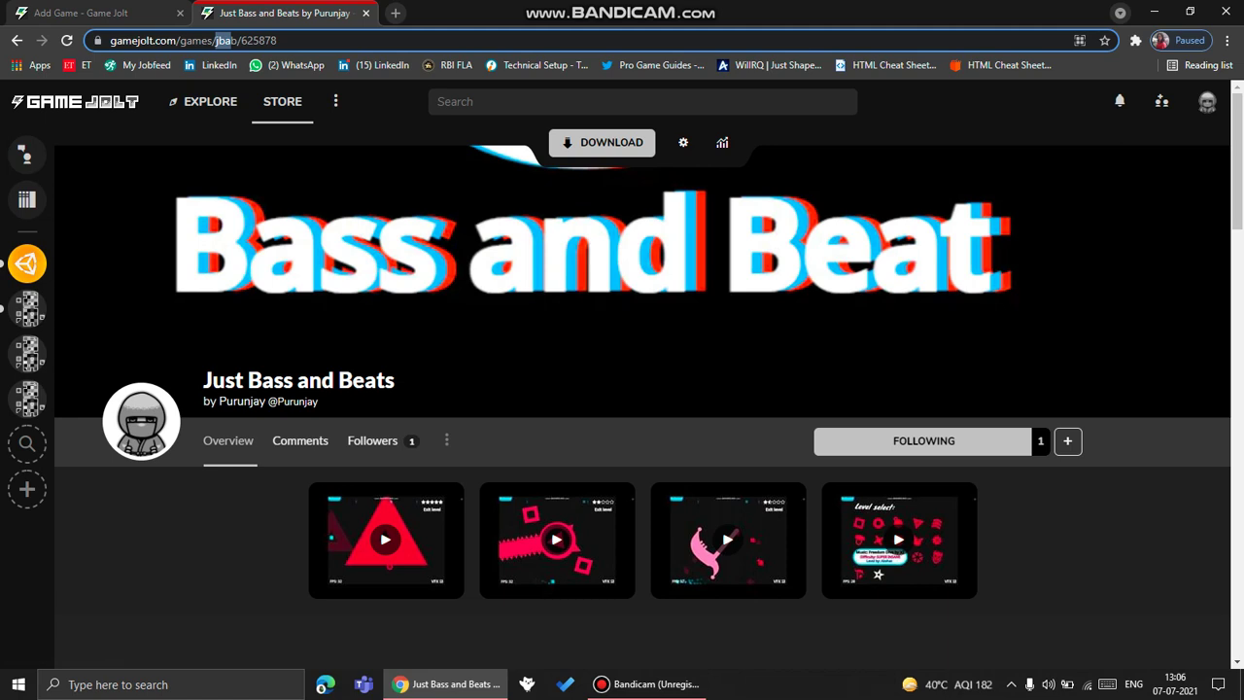
pyautogui.doubleClick(227, 39)
pyautogui.click(277, 301)
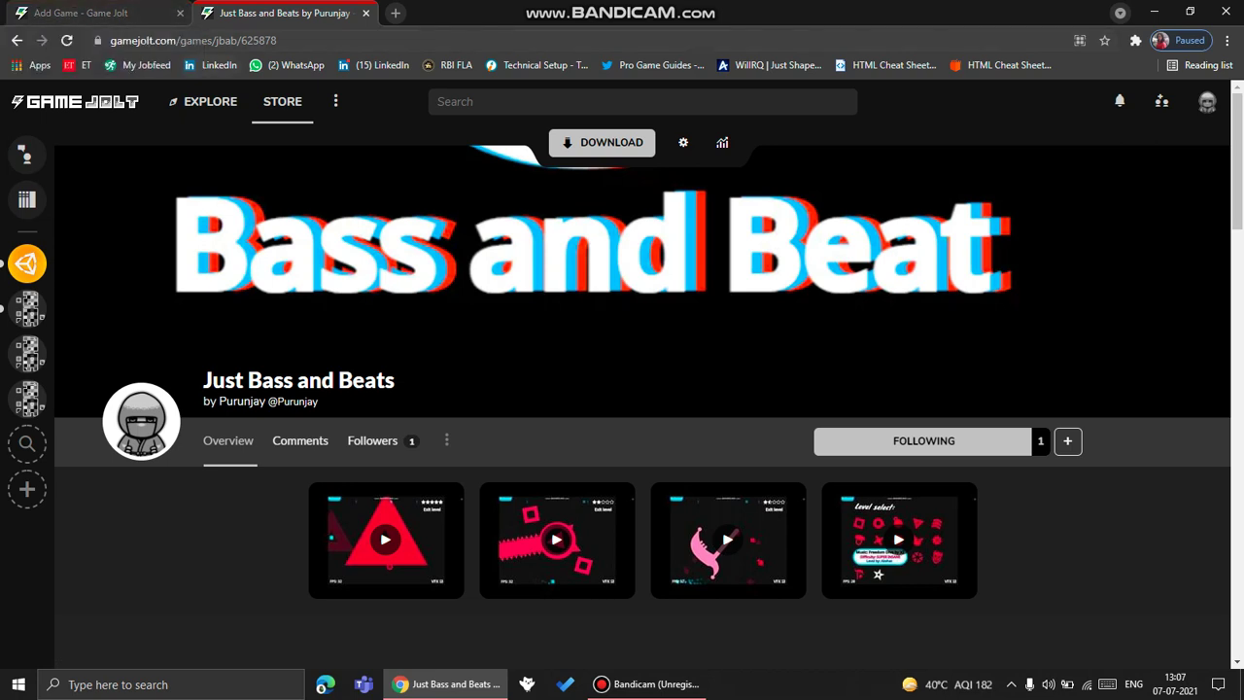
# Step: Return to the Add a Game form and examine the ID part of the game page URL preview
pyautogui.click(88, 12)
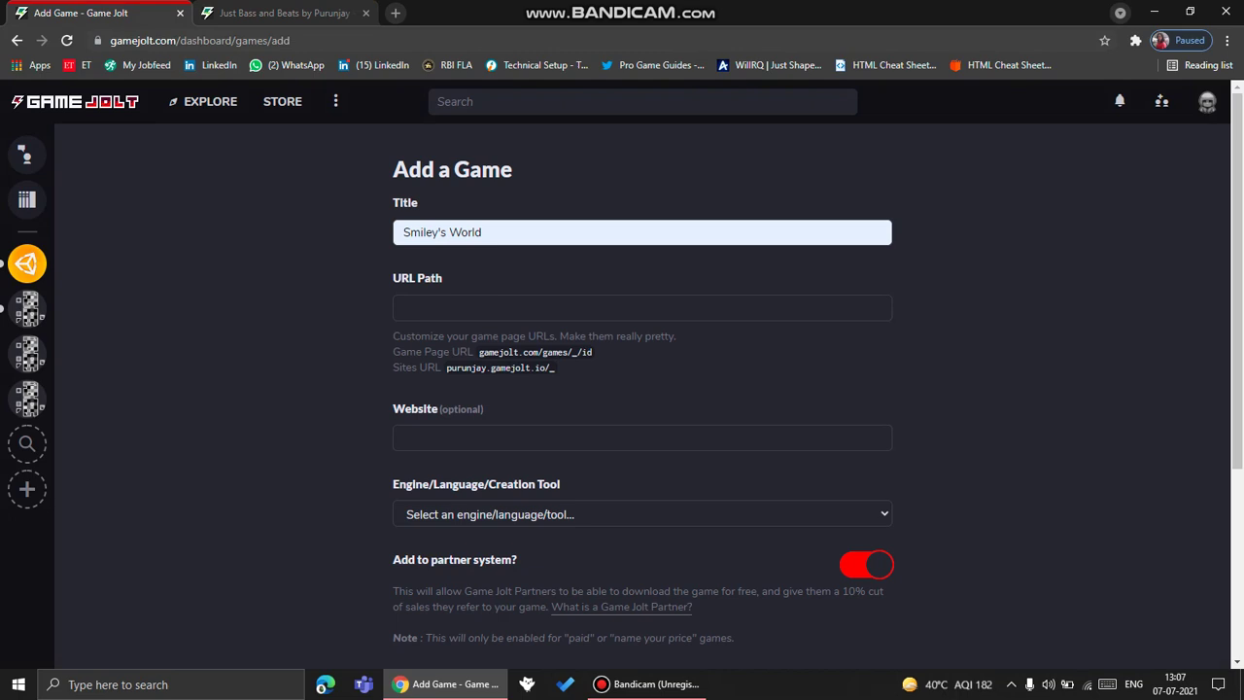
pyautogui.doubleClick(574, 351)
pyautogui.moveTo(581, 353); pyautogui.dragTo(592, 353)
pyautogui.click(595, 353)
pyautogui.click(583, 308)
pyautogui.click(622, 353)
# Step: Set the new game's URL path to "smileys-world"
pyautogui.click(583, 308)
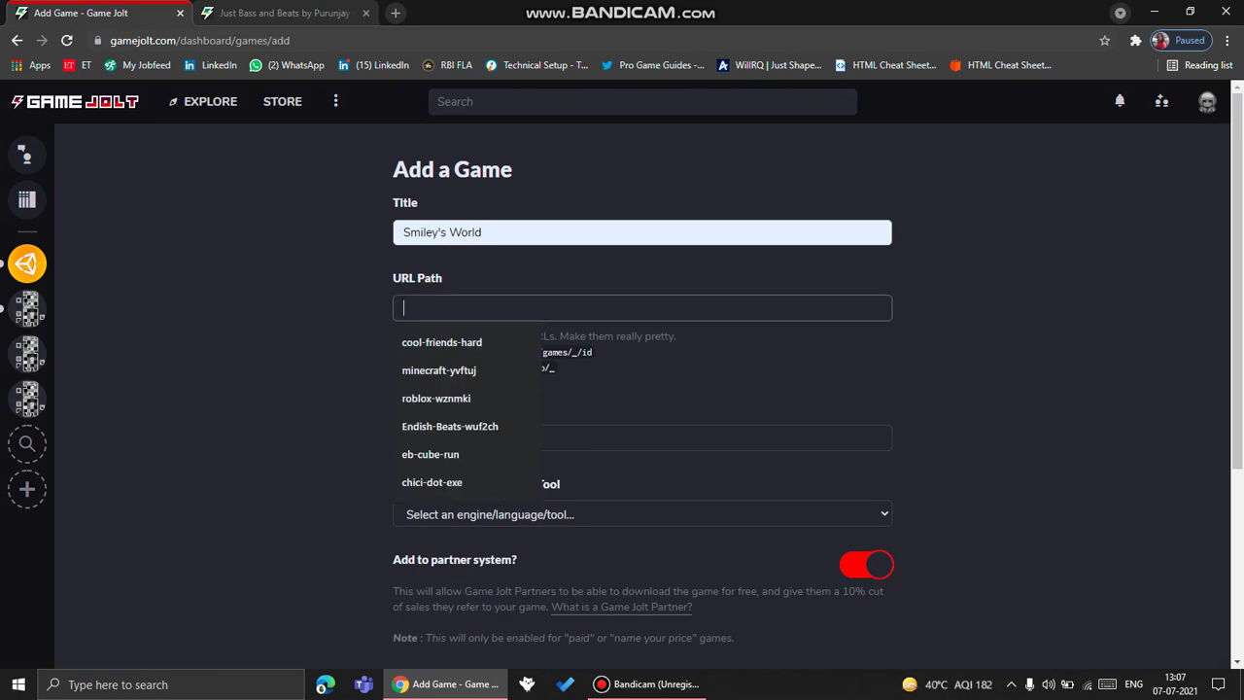
pyautogui.write('sm')
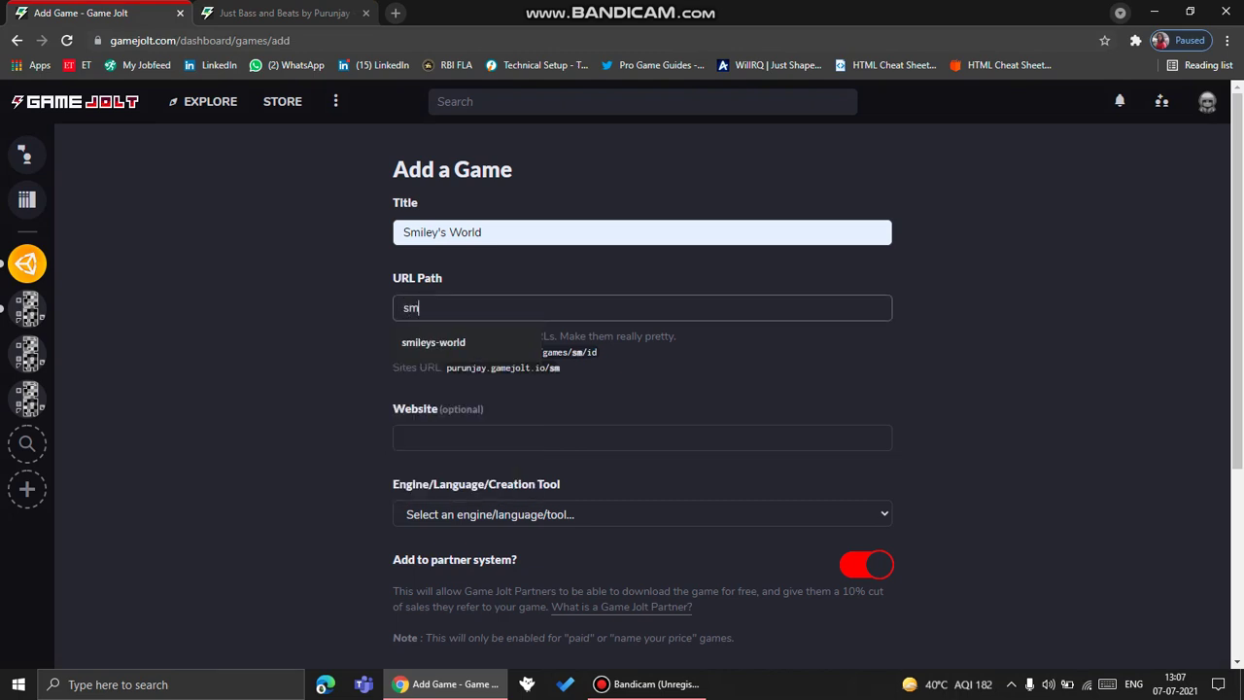
pyautogui.press('Down')
pyautogui.press('Return')
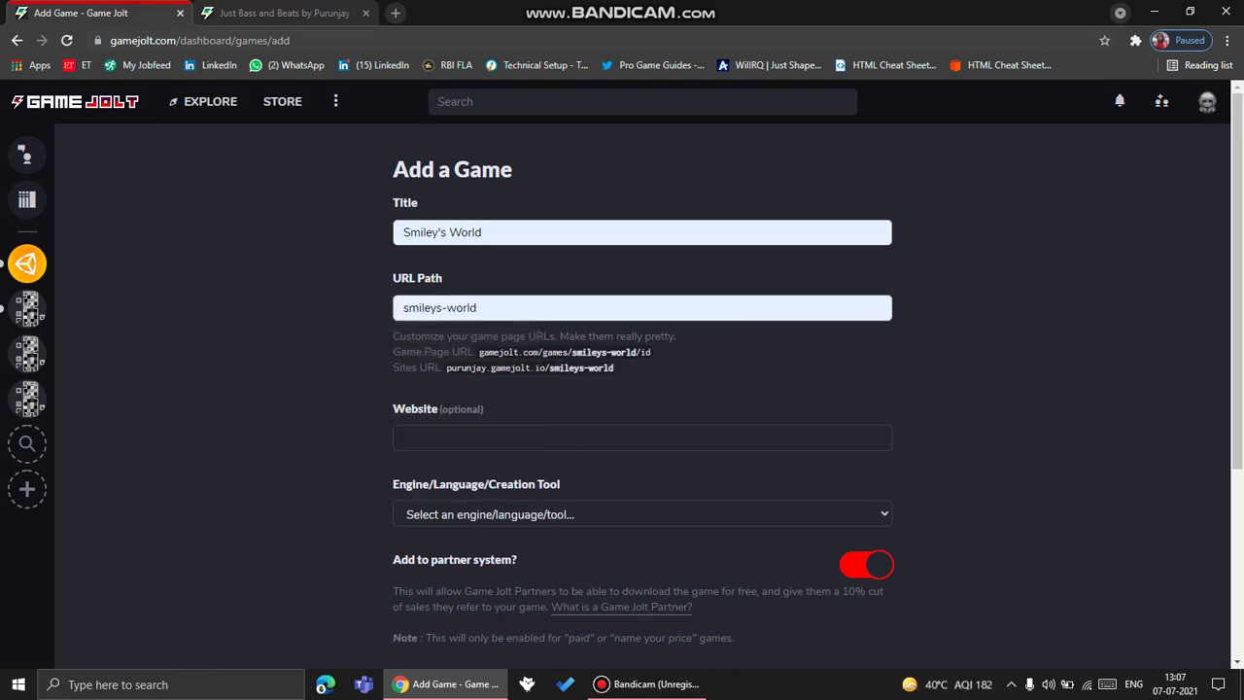
# Step: Set the game's engine/language/creation tool to Unity and save the details to continue to the description
pyautogui.scroll(-2, 641, 388)
pyautogui.scroll(1, 642, 389)
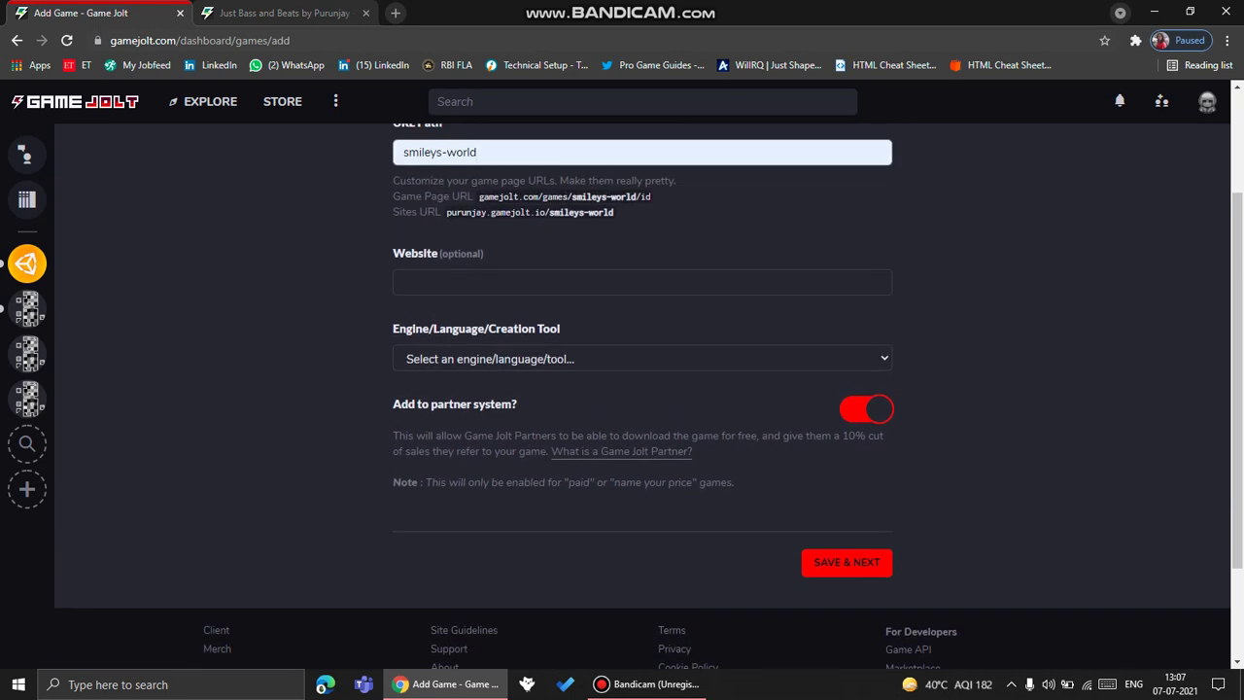
pyautogui.moveTo(400, 330); pyautogui.dragTo(561, 329)
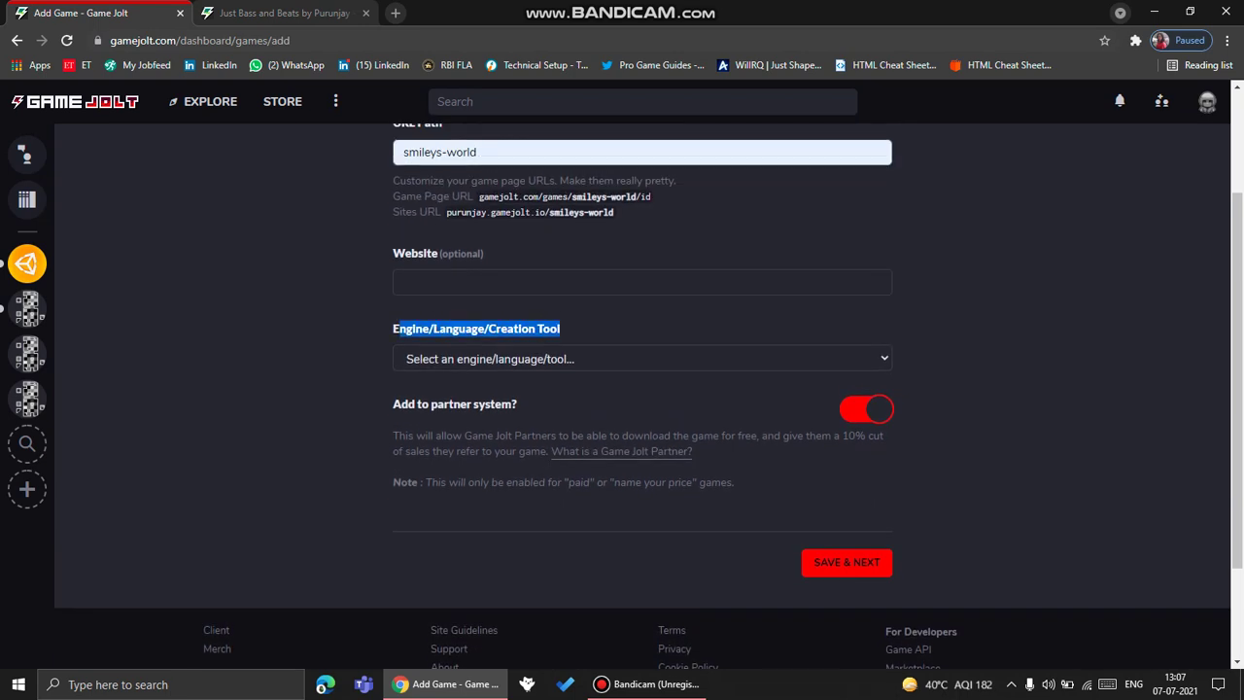
pyautogui.click(603, 329)
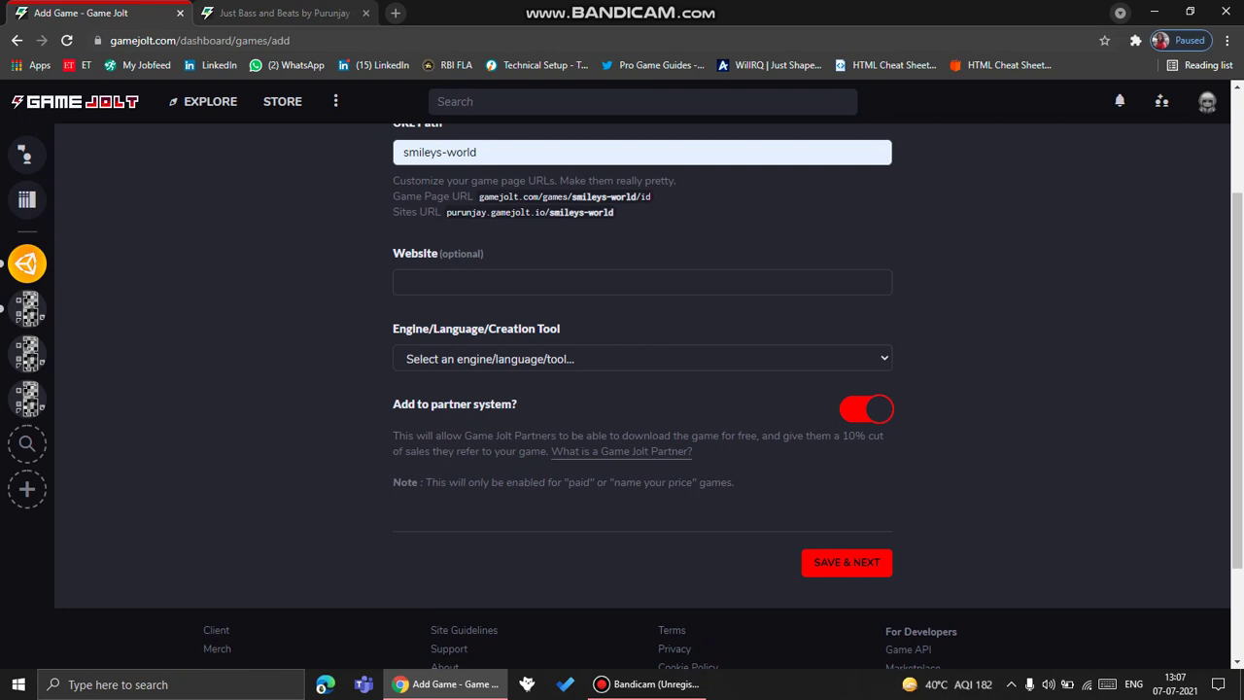
pyautogui.click(583, 283)
pyautogui.moveTo(407, 330); pyautogui.dragTo(538, 329)
pyautogui.click(550, 332)
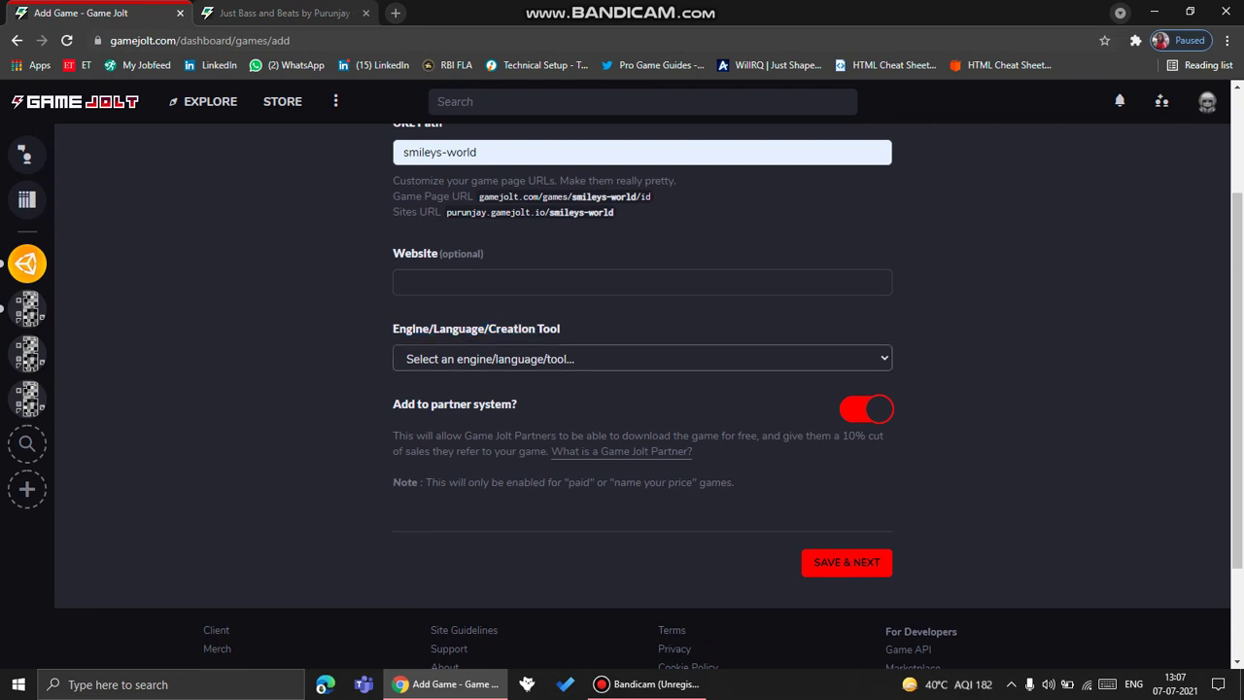
pyautogui.click(554, 359)
pyautogui.scroll(-10, 554, 282)
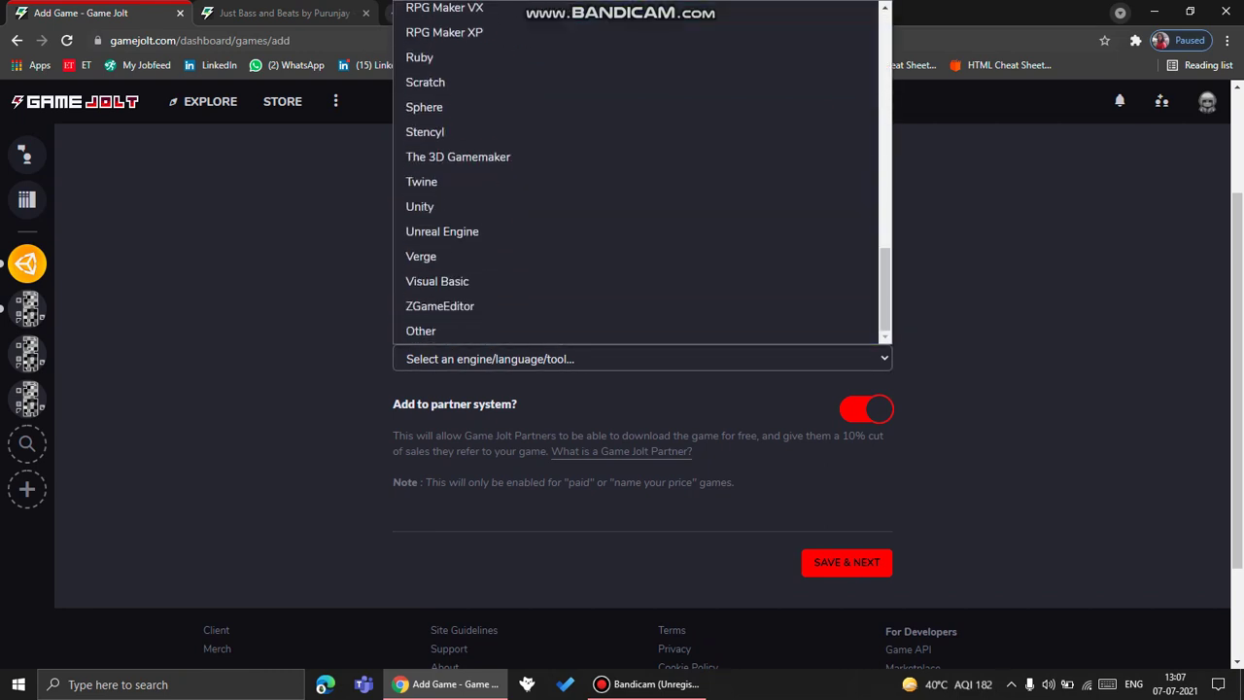
pyautogui.click(554, 207)
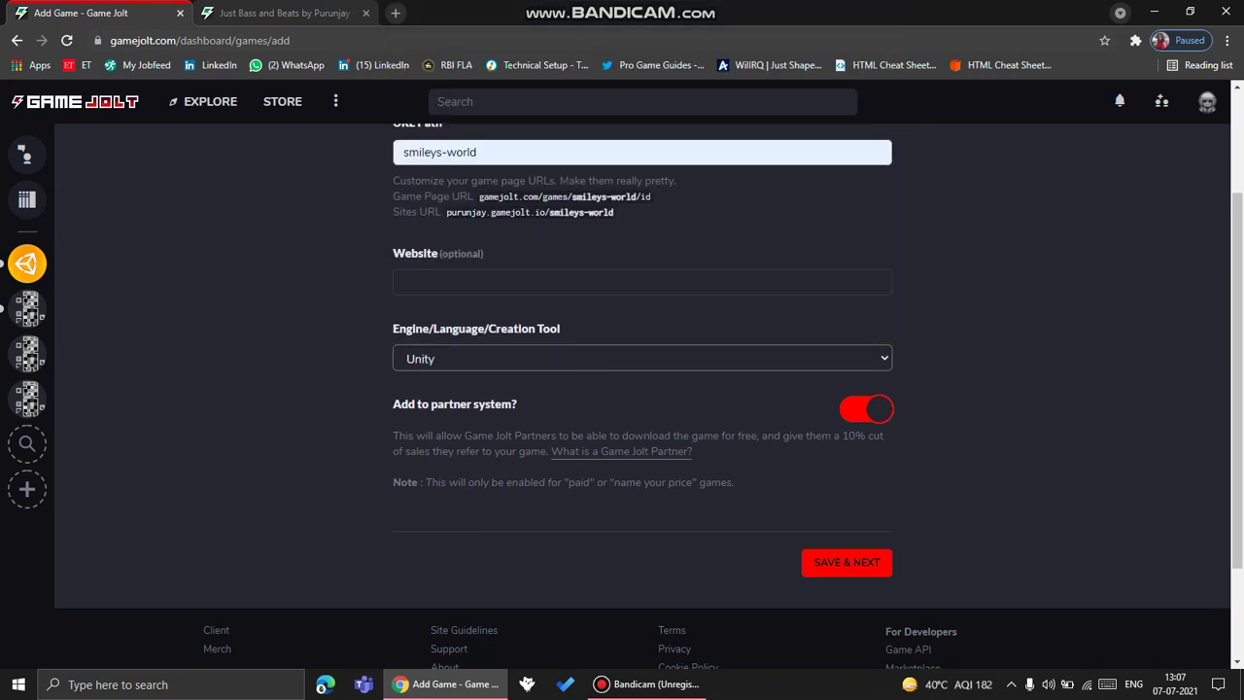
pyautogui.scroll(-2, 641, 389)
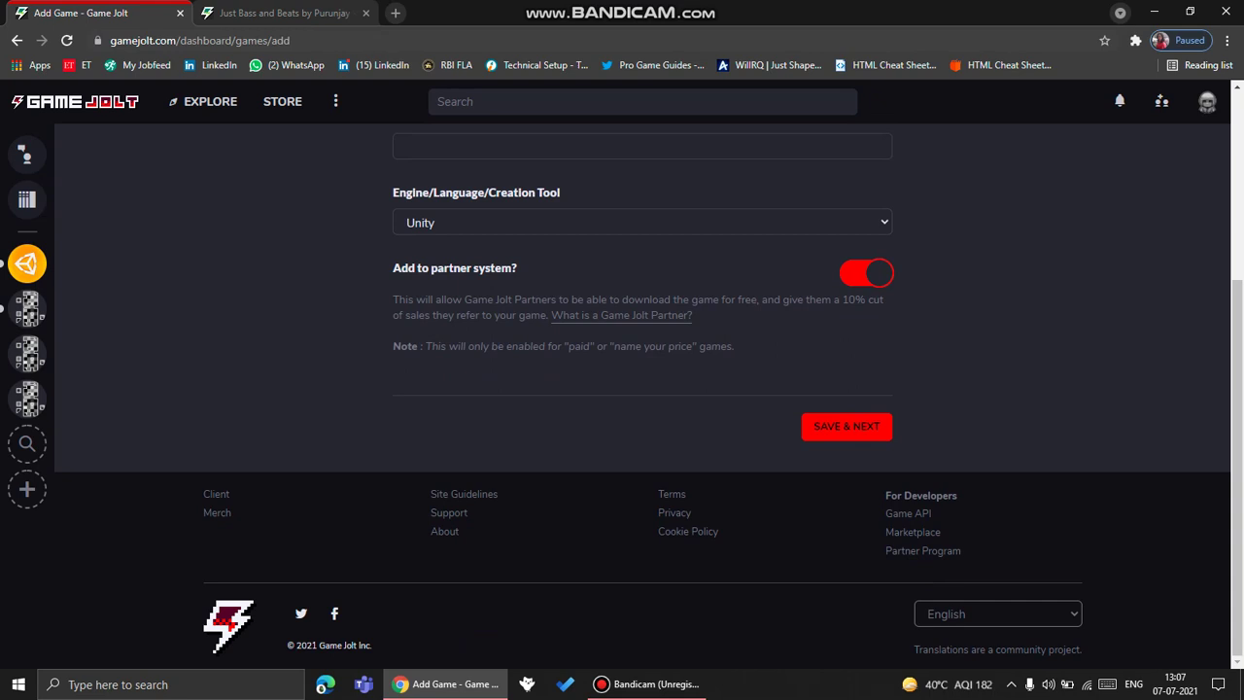
pyautogui.click(847, 425)
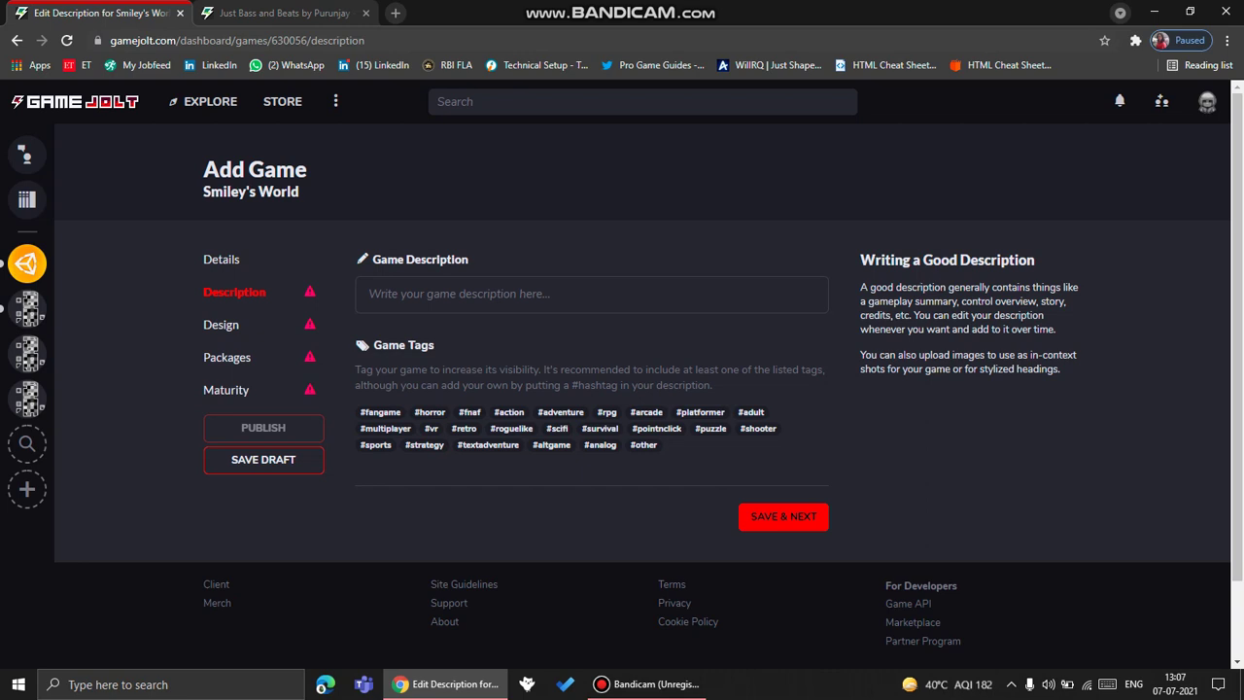
pyautogui.click(647, 684)
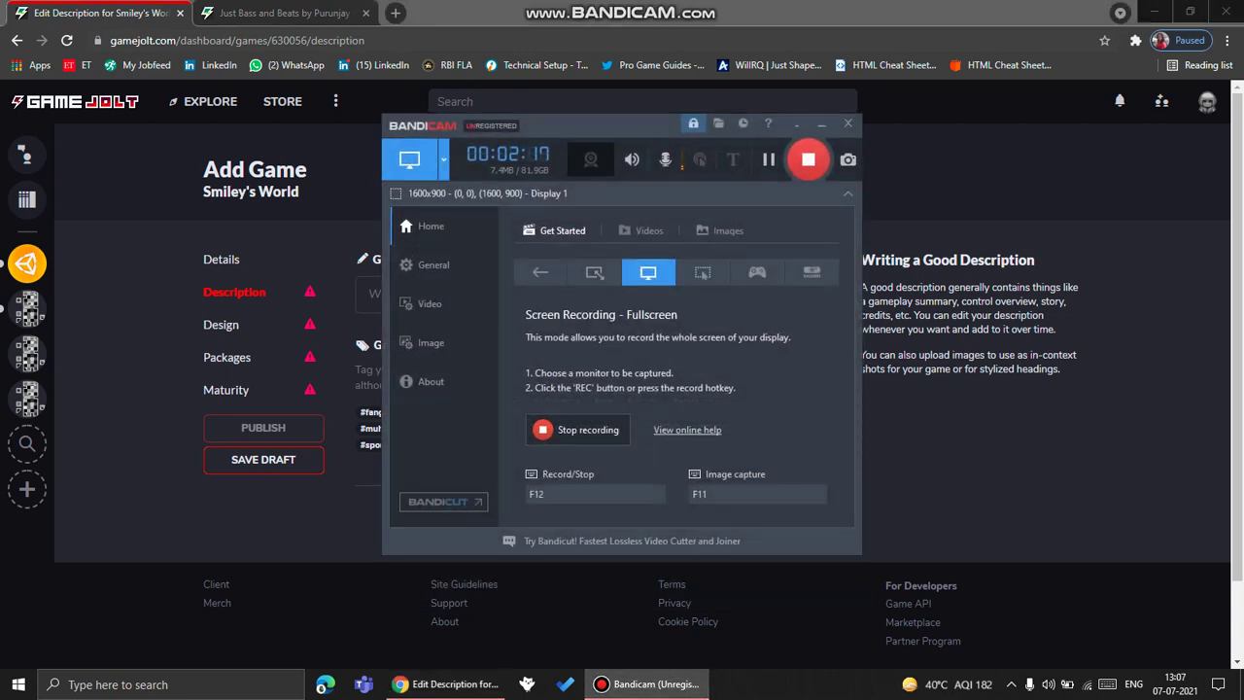
pyautogui.click(769, 160)
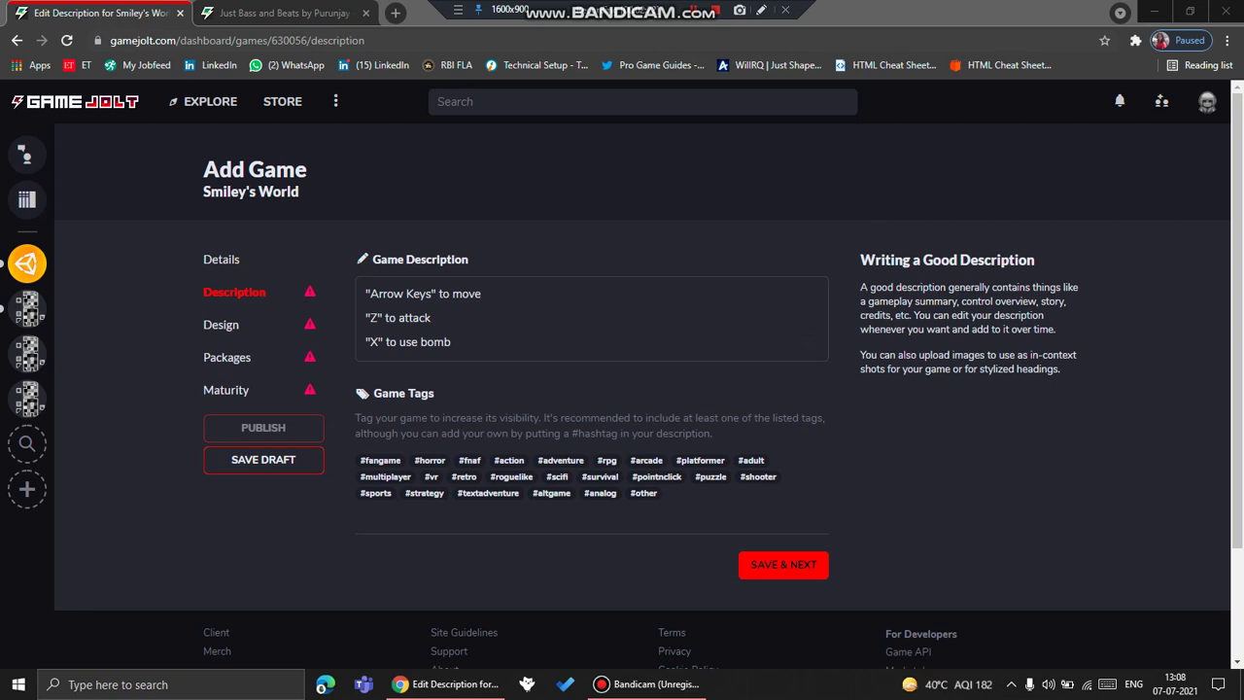
# Step: Add the #rpg tag on a new line below the bomb control in the game description and save to continue to the design
pyautogui.click(453, 342)
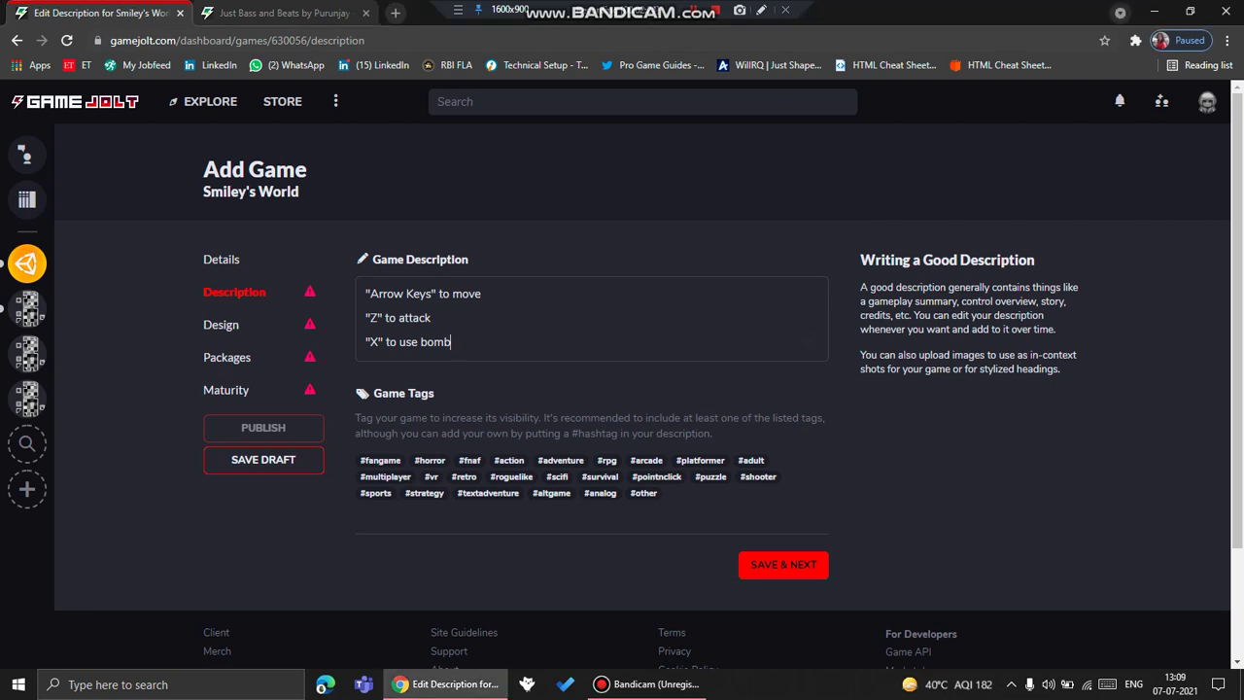
pyautogui.press('Return')
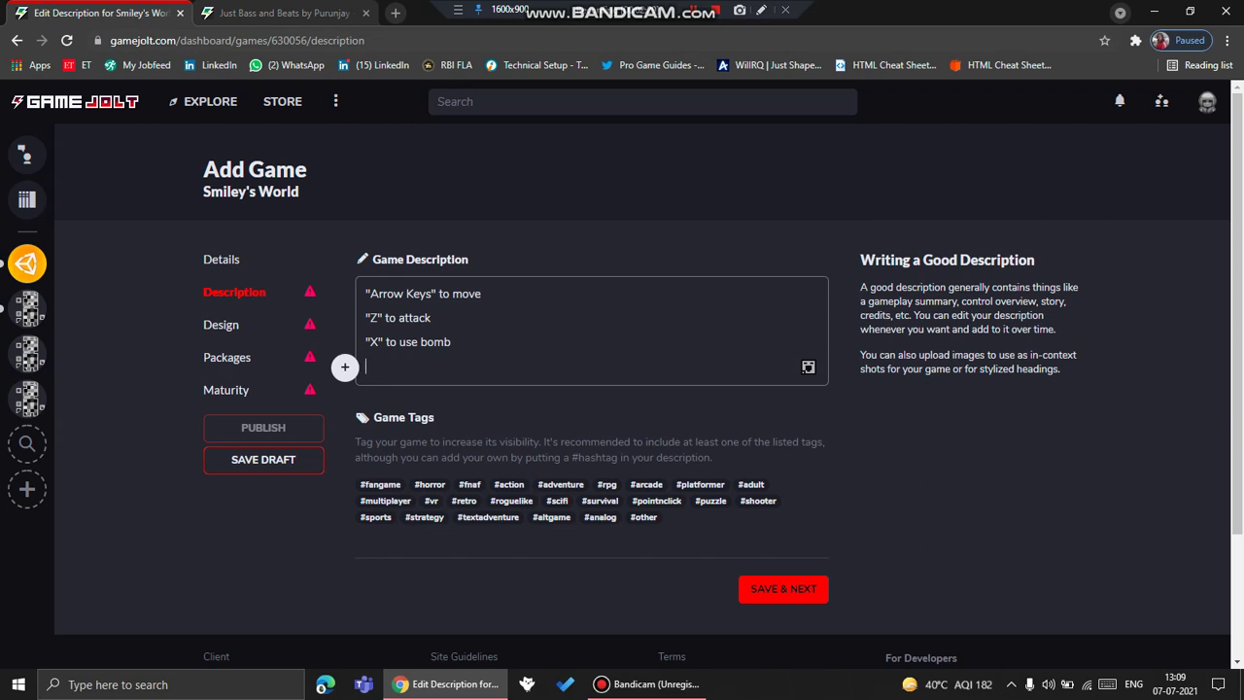
pyautogui.click(607, 484)
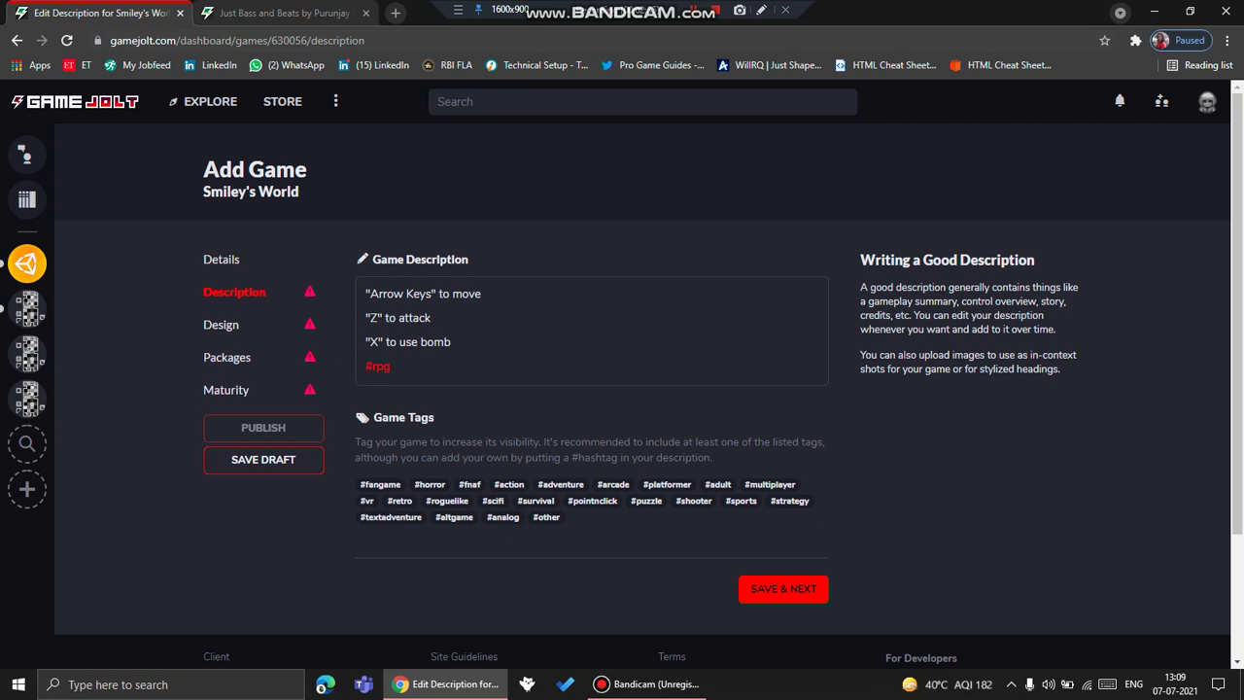
pyautogui.click(783, 588)
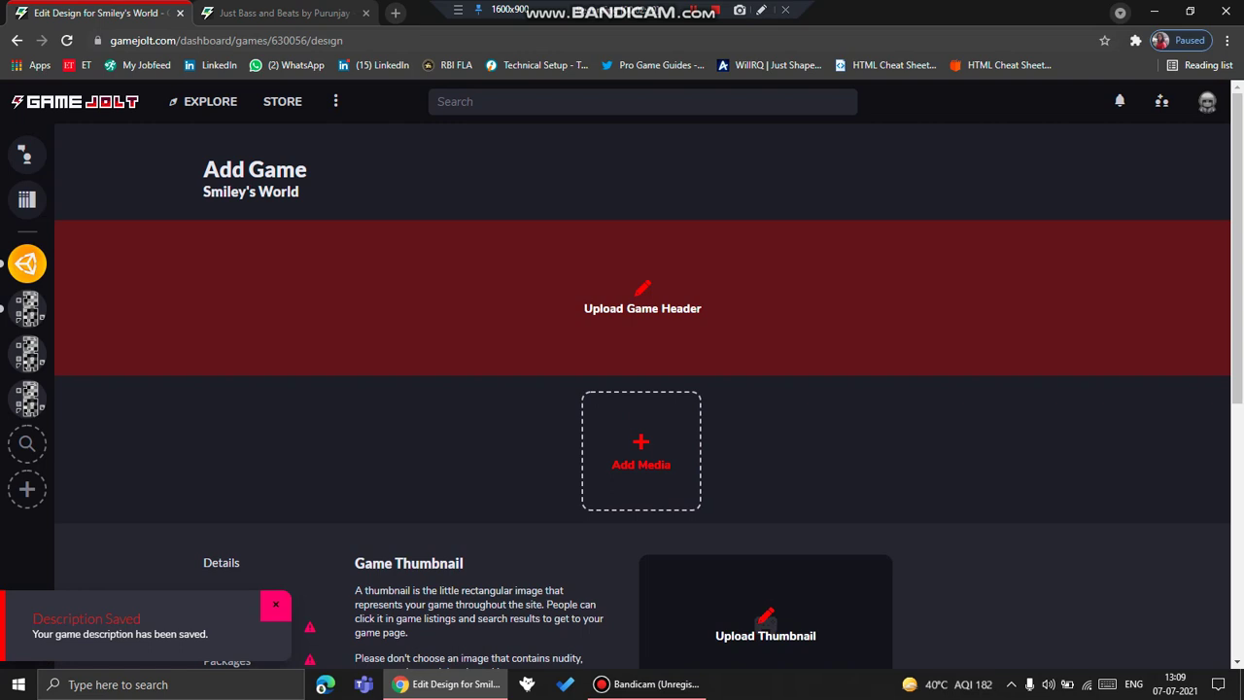
pyautogui.click(276, 605)
pyautogui.scroll(-2, 642, 396)
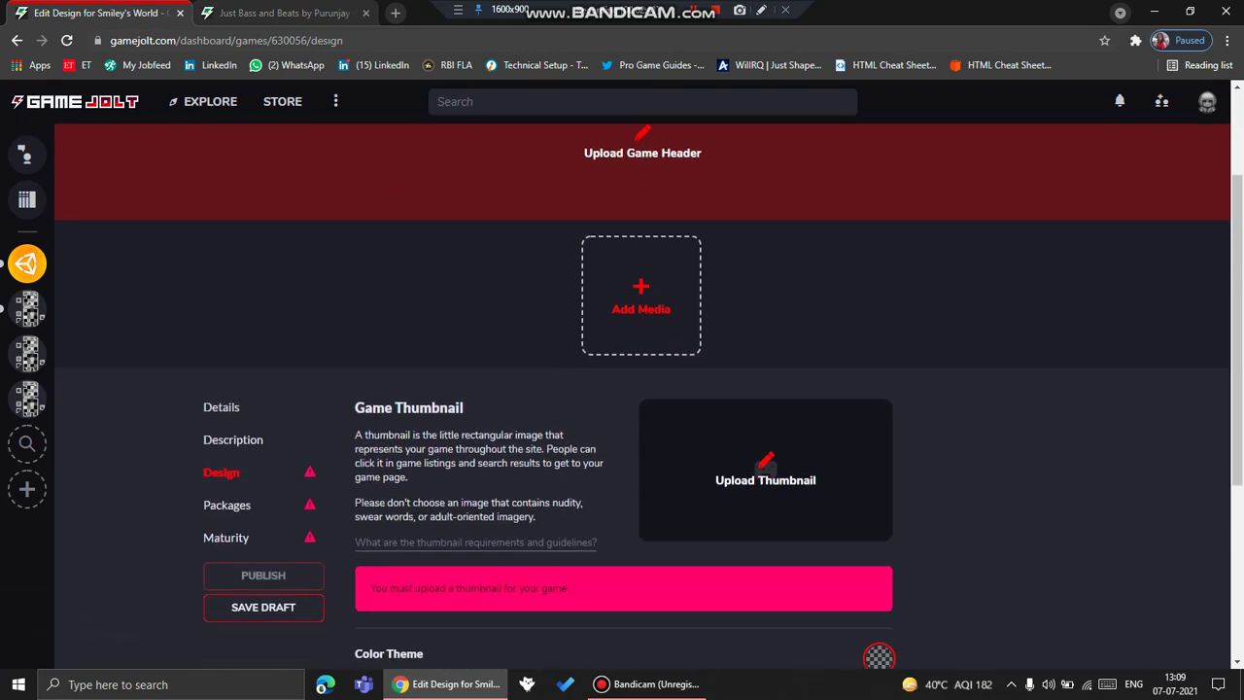
# Step: Set the game page's color theme to the blue-grey preset
pyautogui.scroll(2, 642, 396)
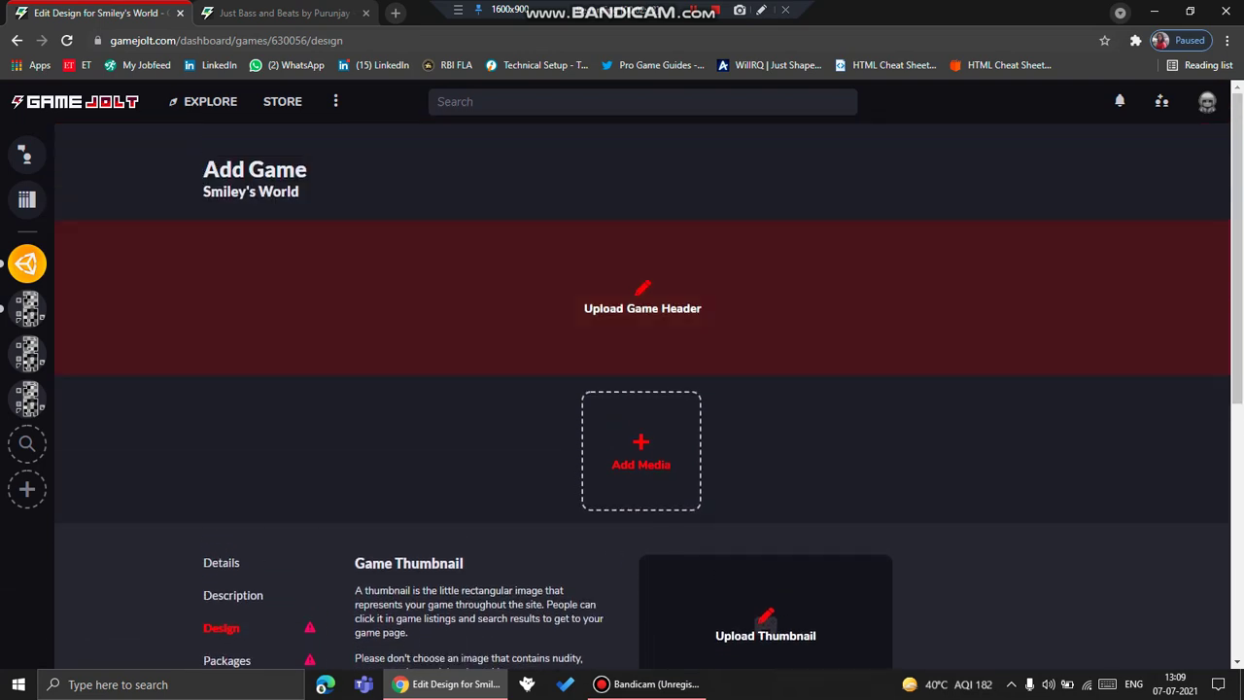
pyautogui.scroll(-3, 642, 395)
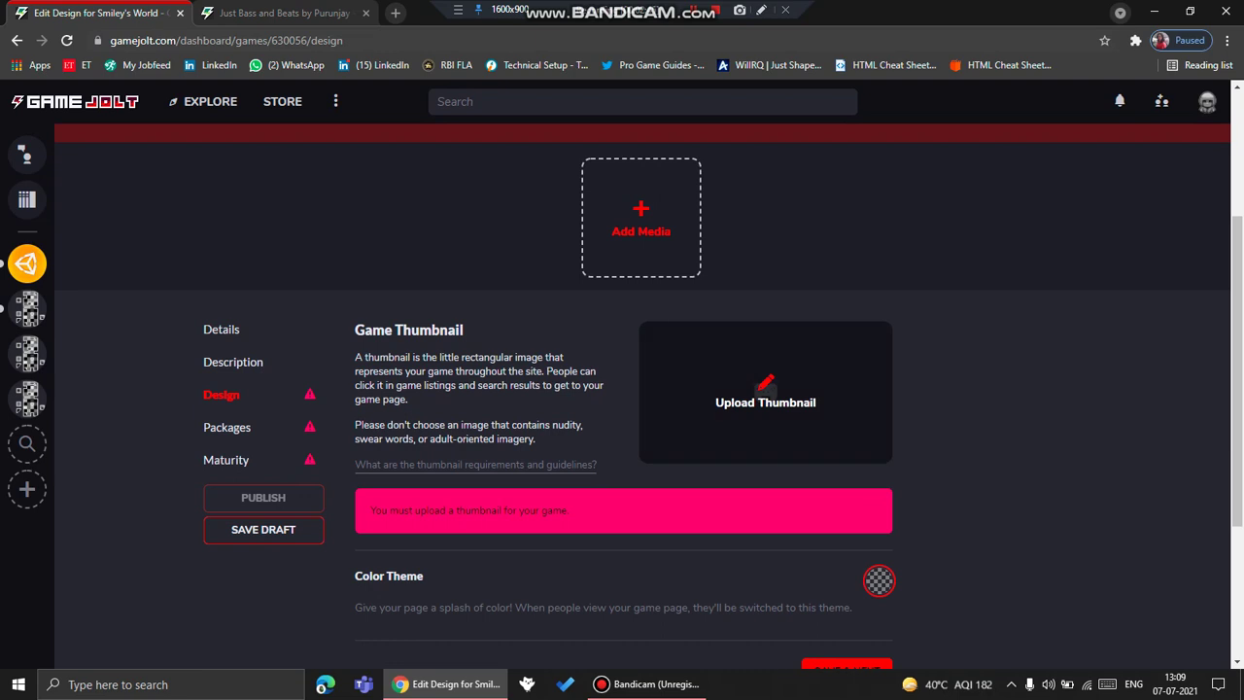
pyautogui.scroll(-2, 641, 388)
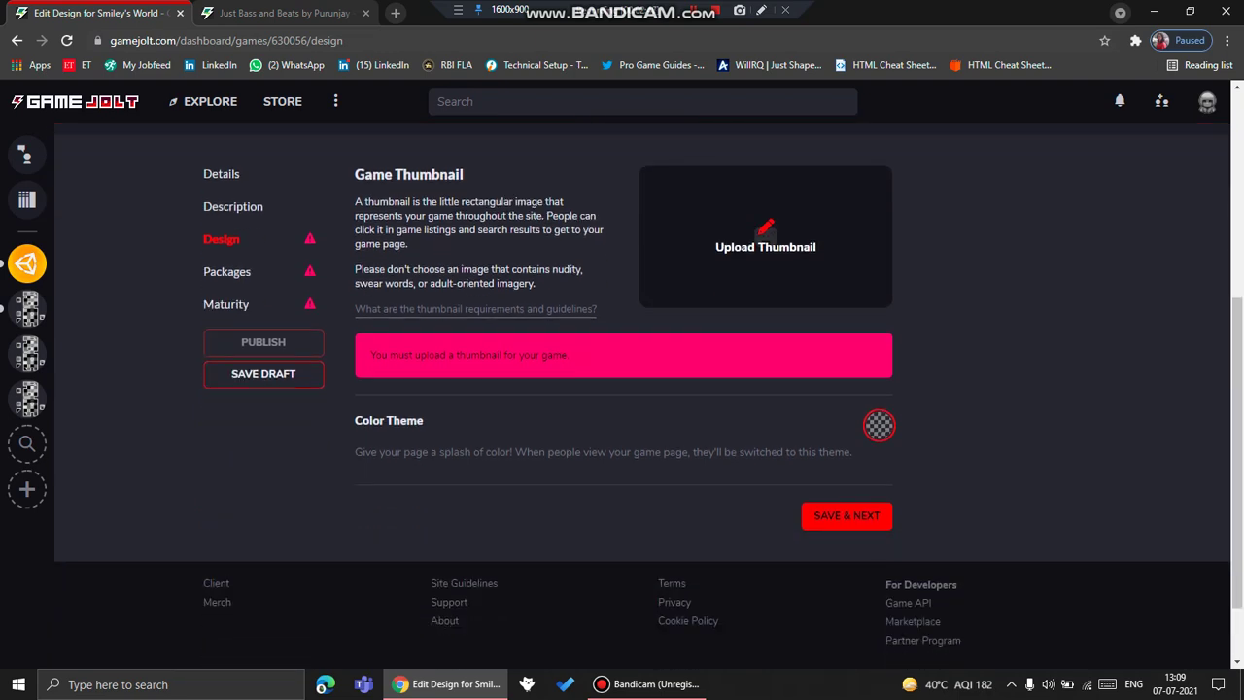
pyautogui.click(879, 425)
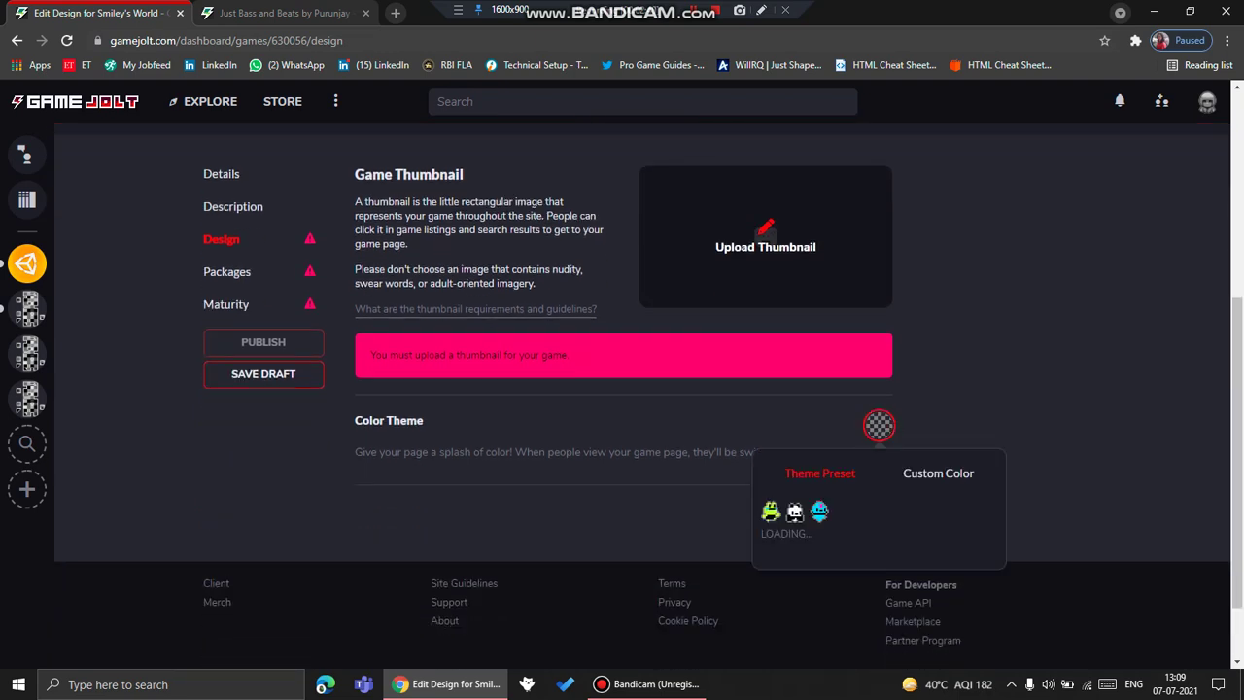
pyautogui.scroll(-1, 898, 524)
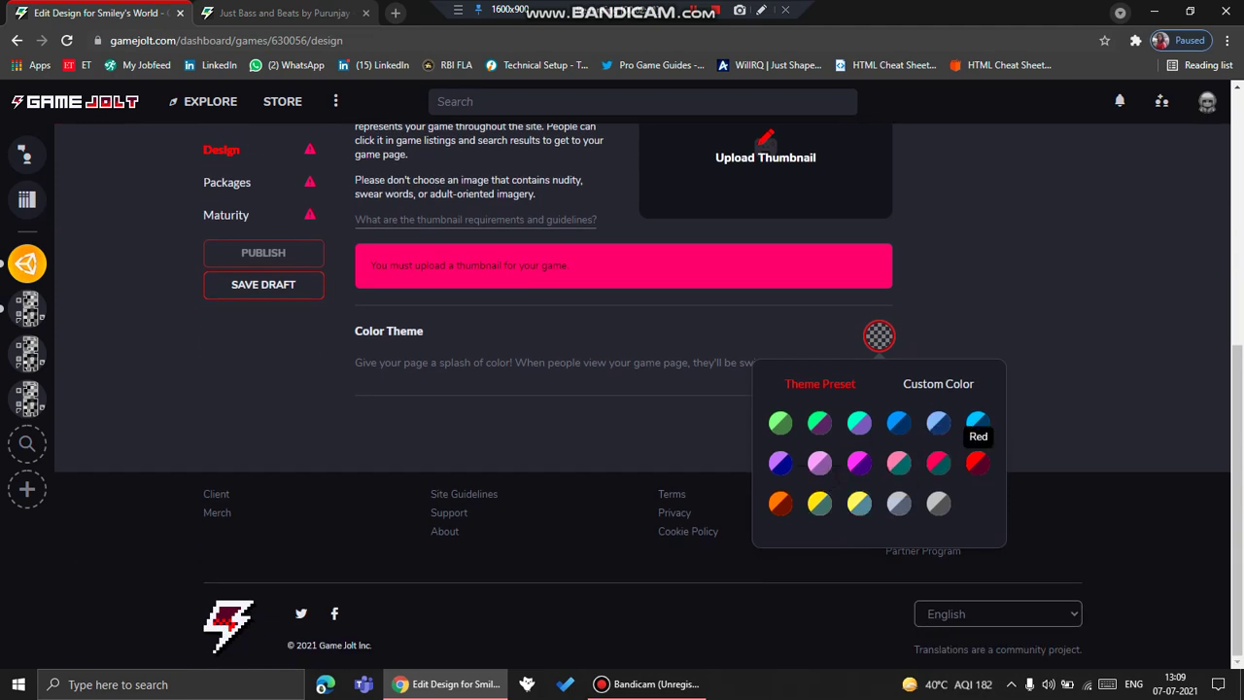
pyautogui.click(937, 503)
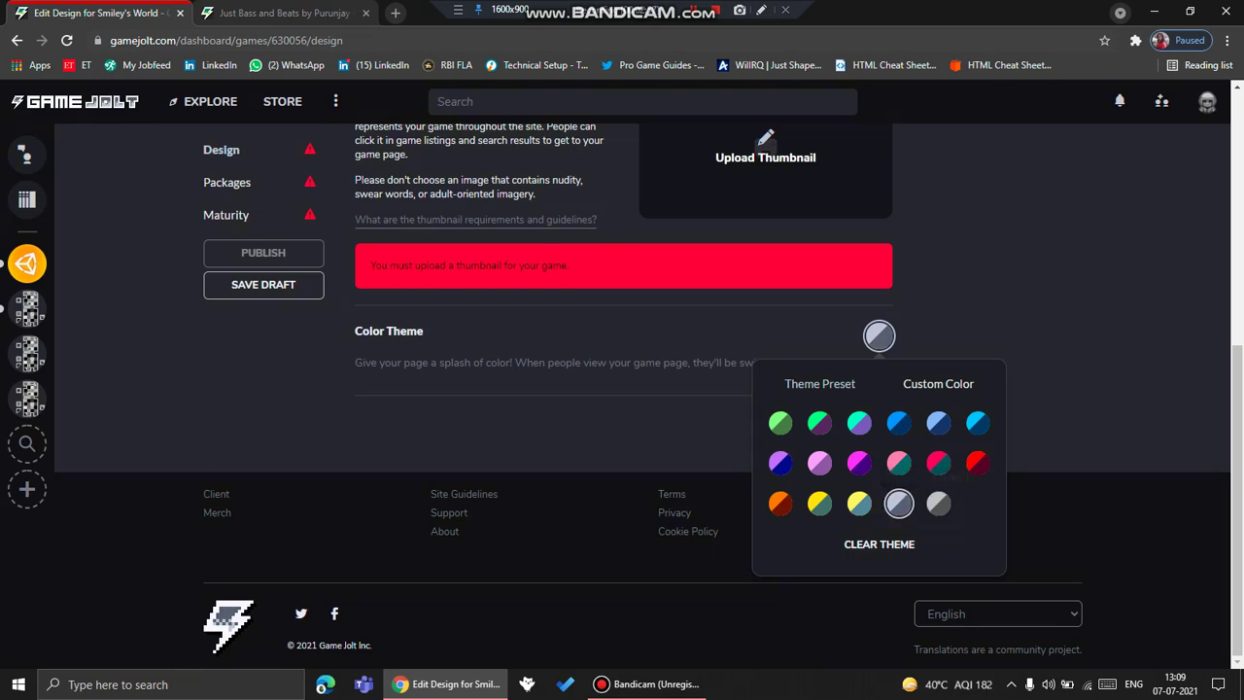
pyautogui.click(897, 502)
# Step: Open the game header upload form, examine its image format and size requirements, and close it
pyautogui.scroll(5, 641, 388)
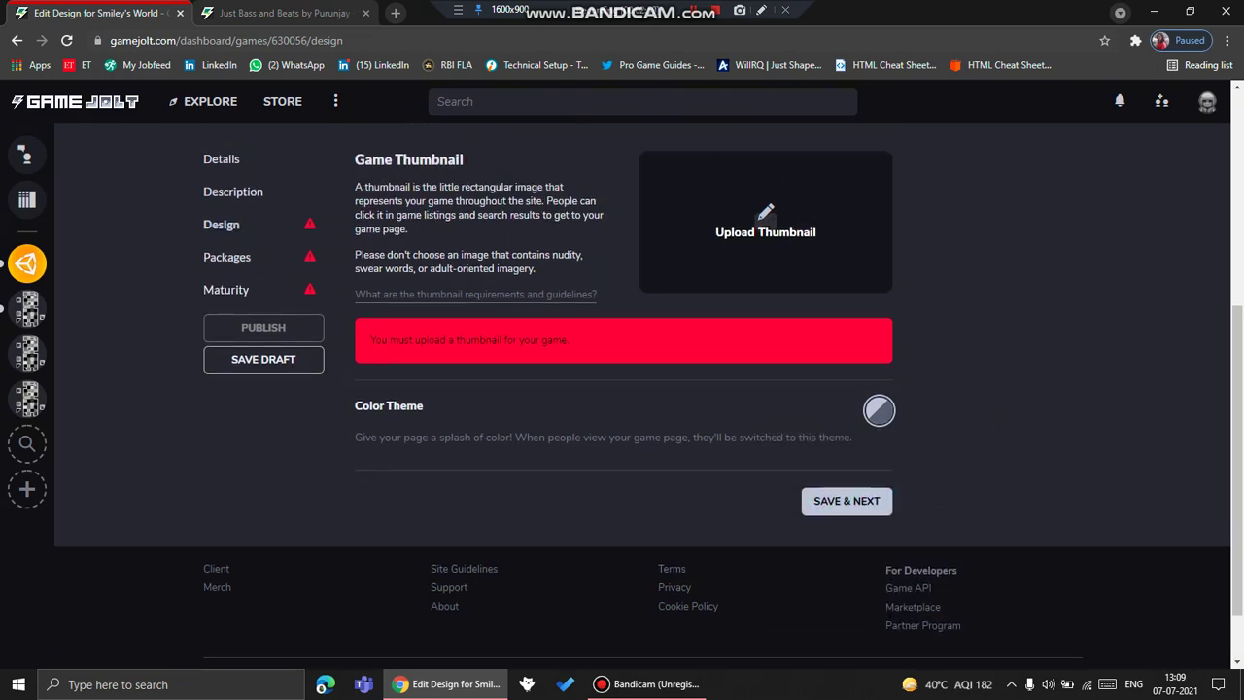
pyautogui.scroll(-2, 642, 389)
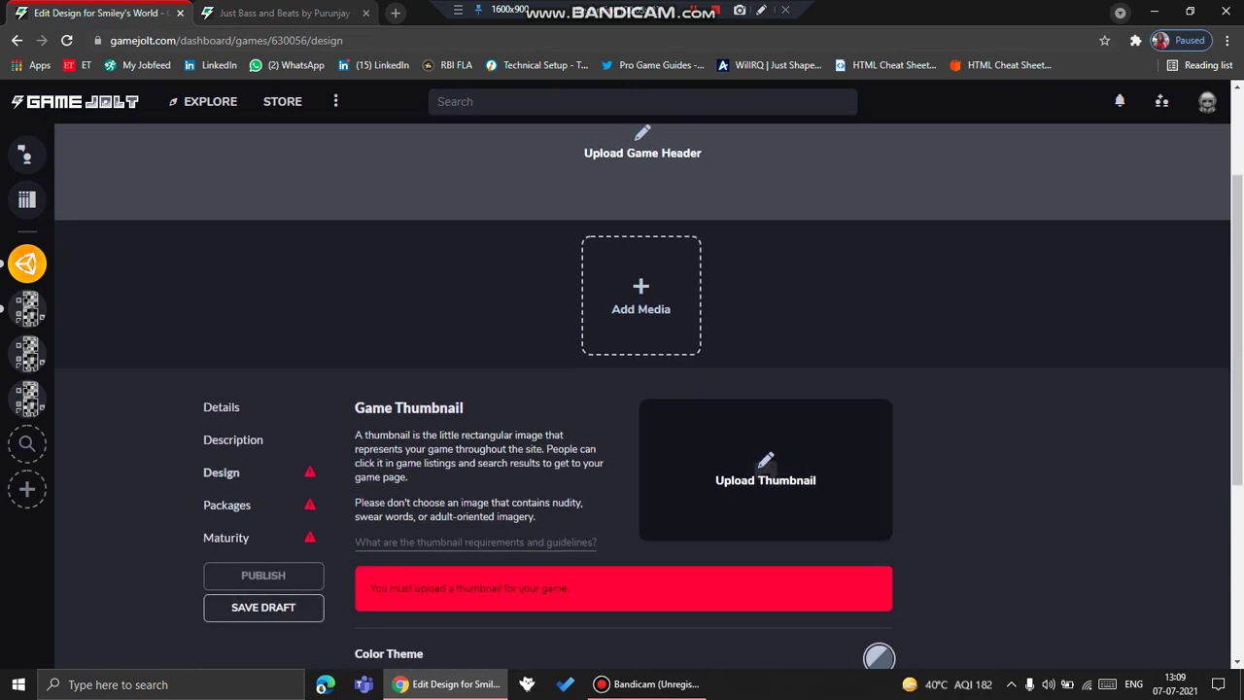
pyautogui.scroll(2, 641, 292)
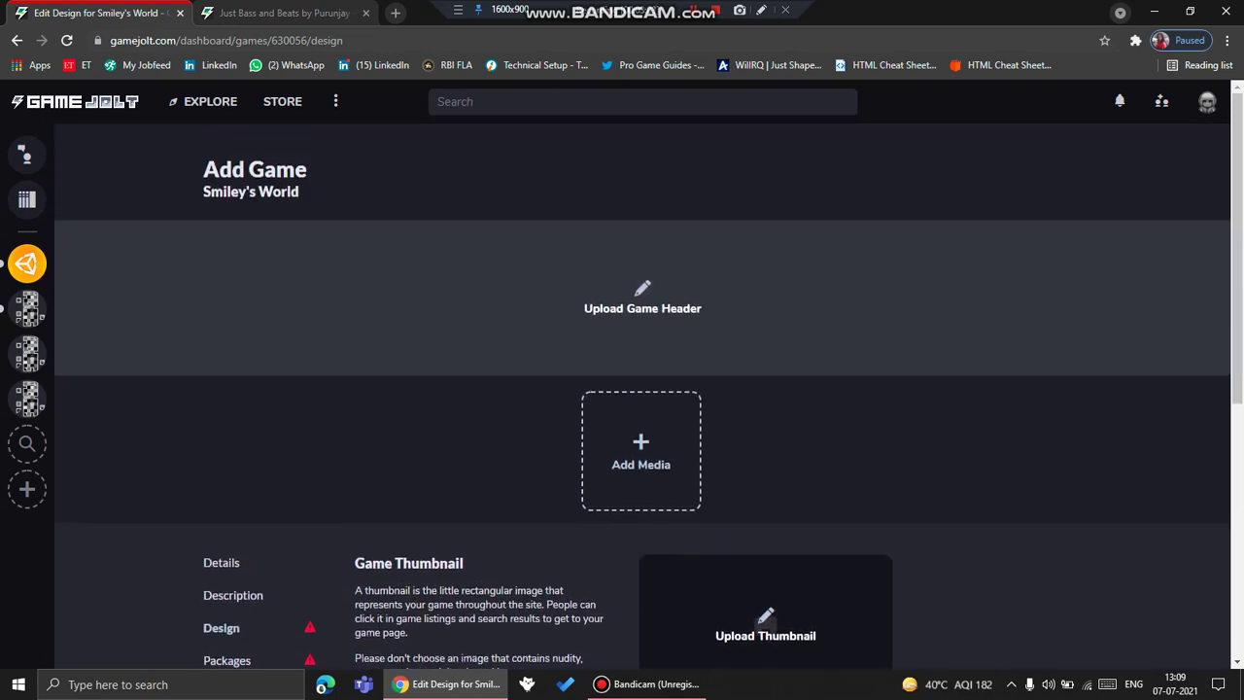
pyautogui.click(642, 303)
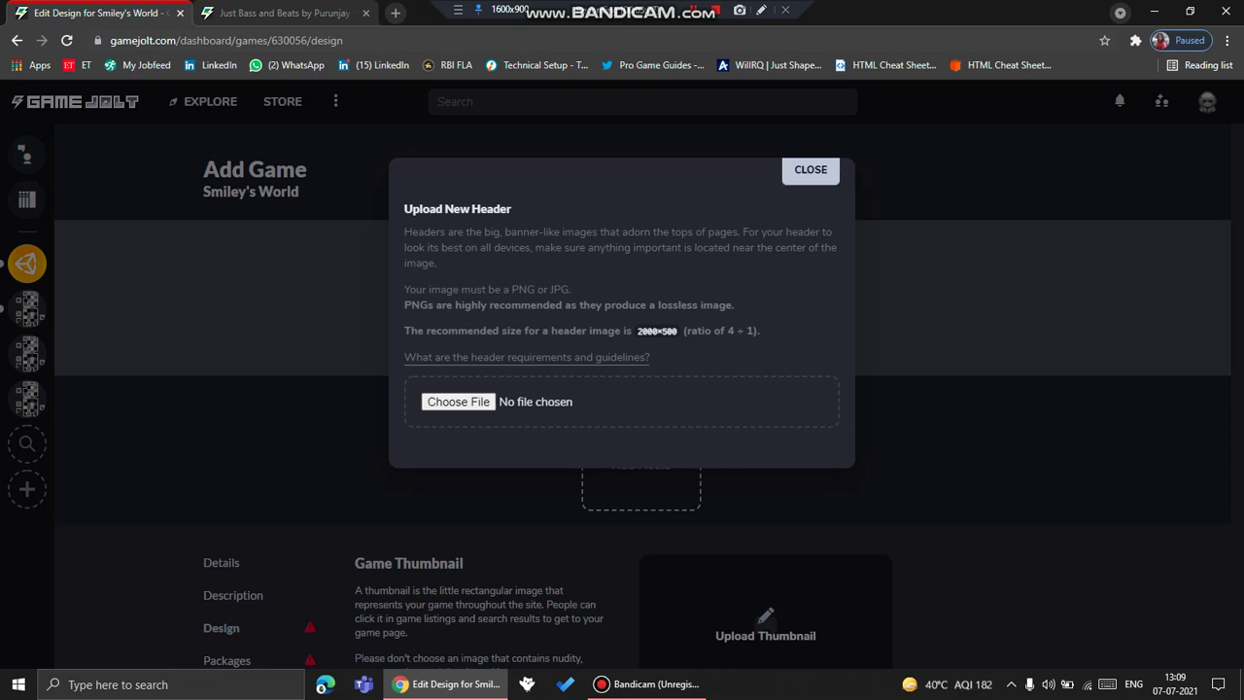
pyautogui.click(811, 169)
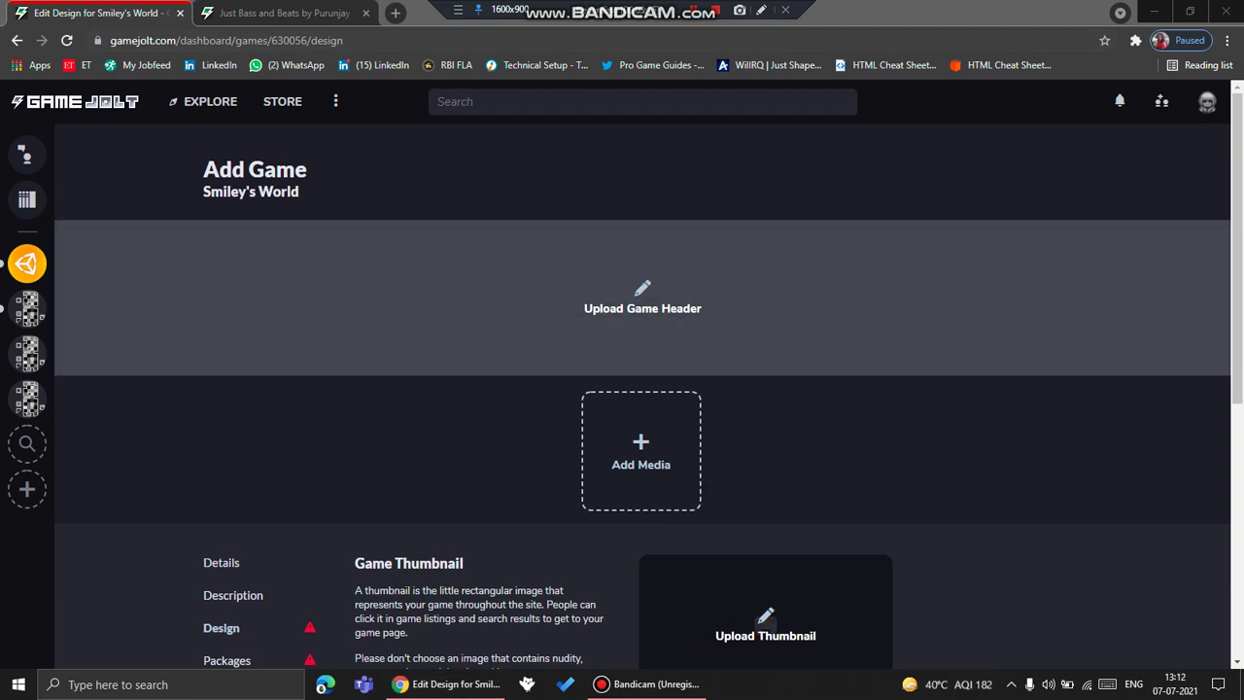
# Step: Upload smiley.png as the game thumbnail, move the crop down to the image's lower edge around the word WORLD, and save it
pyautogui.scroll(-2, 641, 389)
pyautogui.click(766, 471)
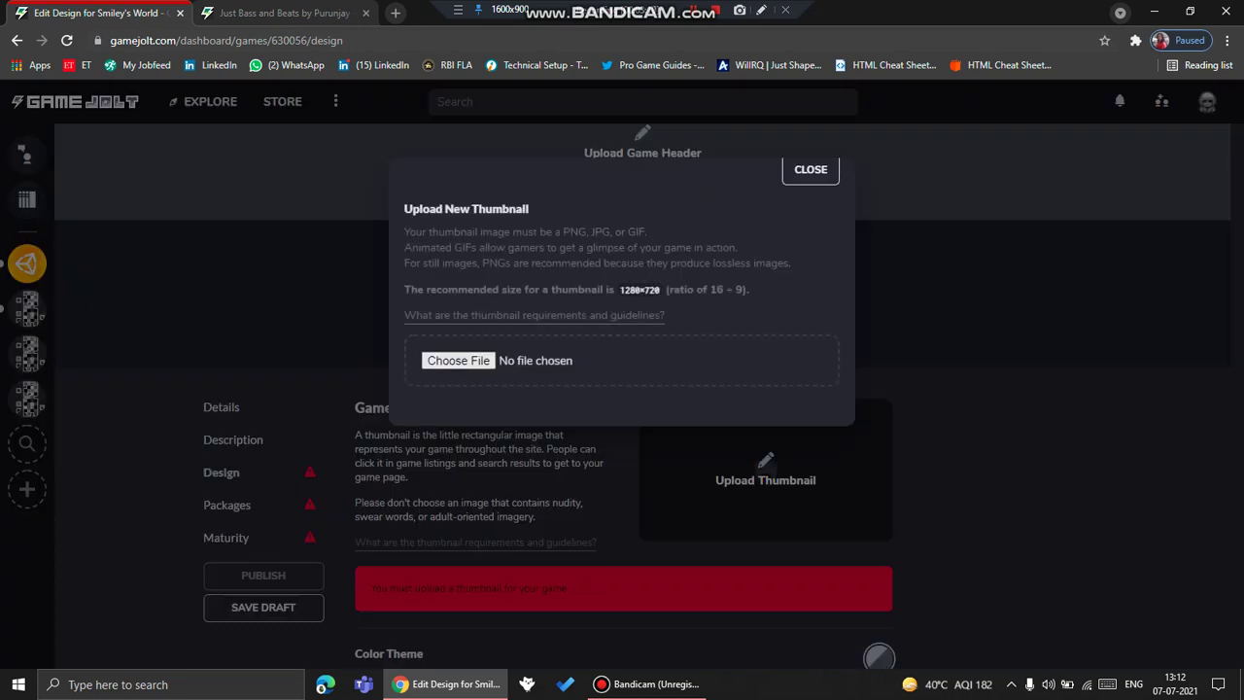
pyautogui.click(458, 360)
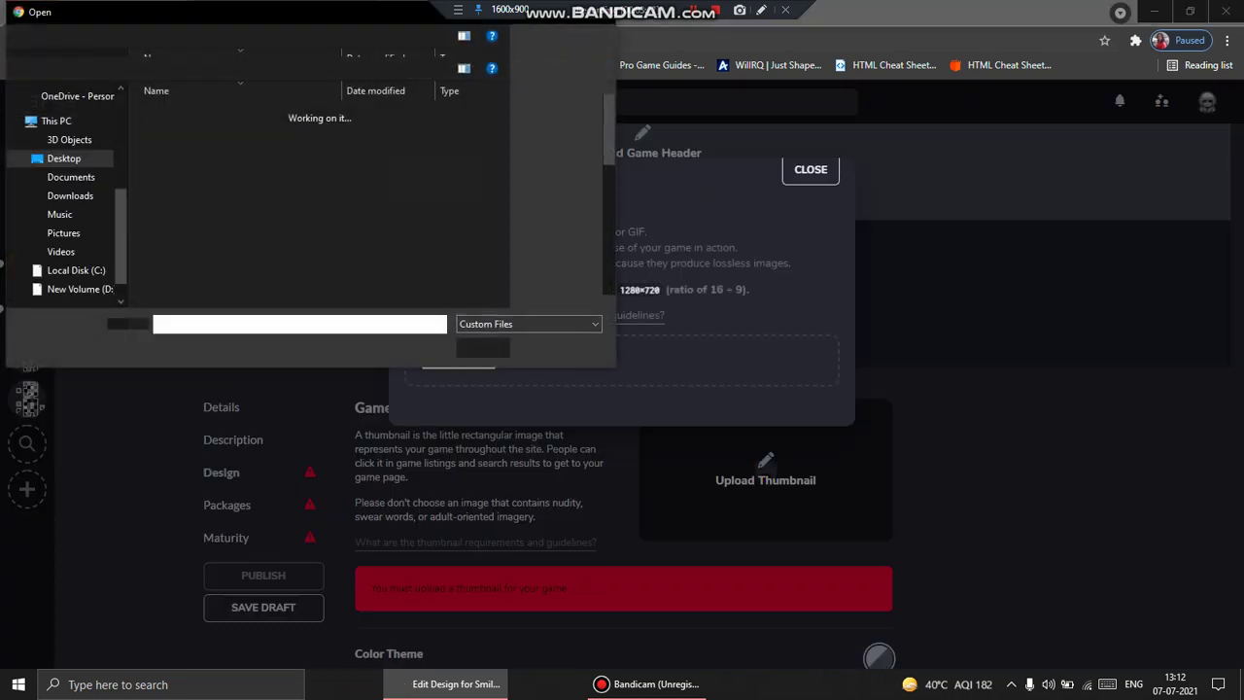
pyautogui.doubleClick(174, 113)
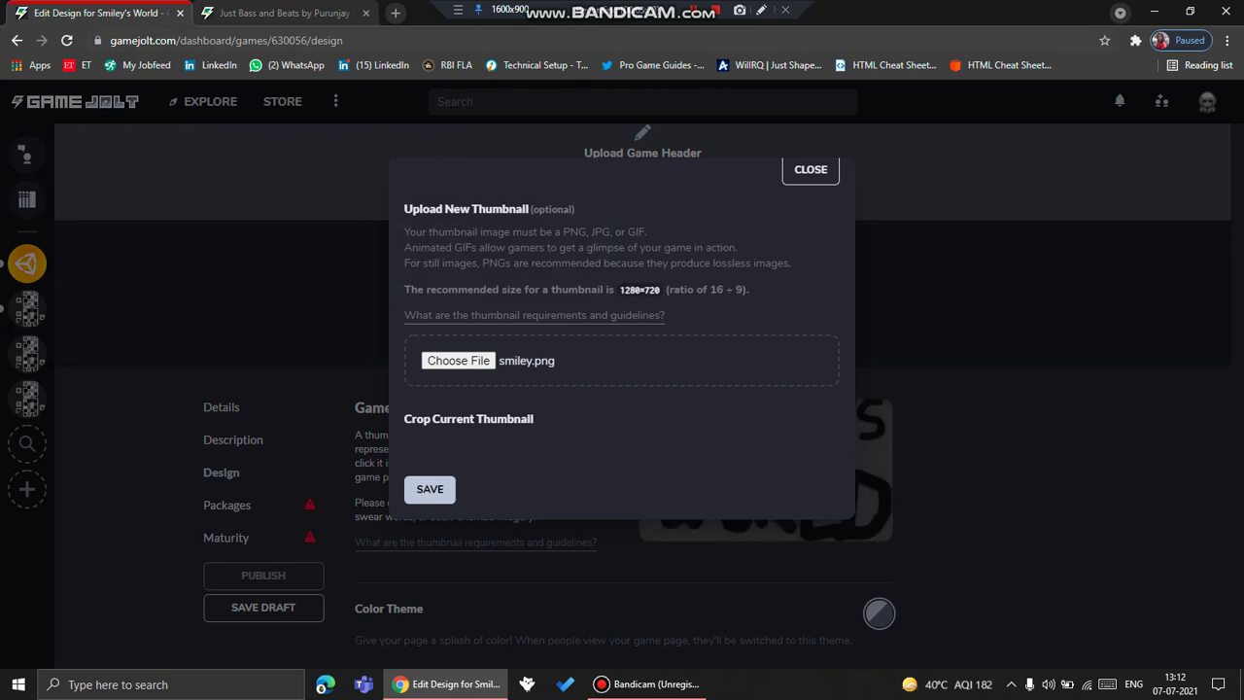
pyautogui.scroll(-2, 619, 418)
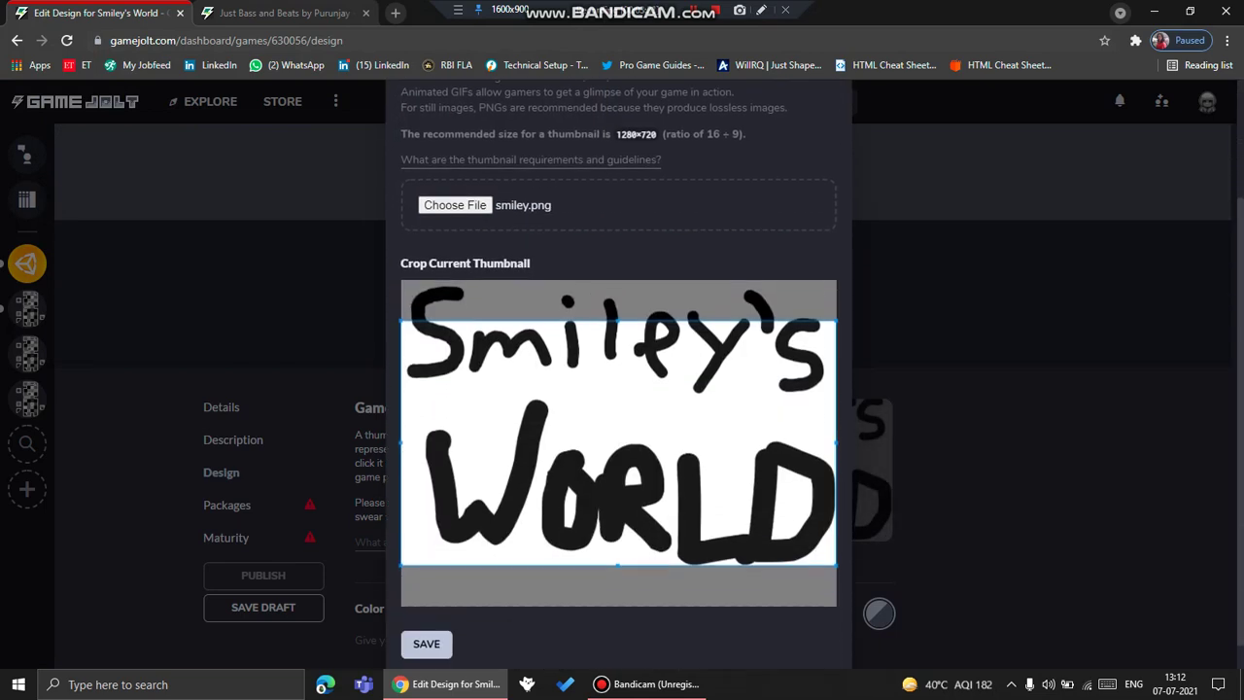
pyautogui.scroll(-1, 618, 428)
pyautogui.moveTo(618, 428); pyautogui.dragTo(618, 454)
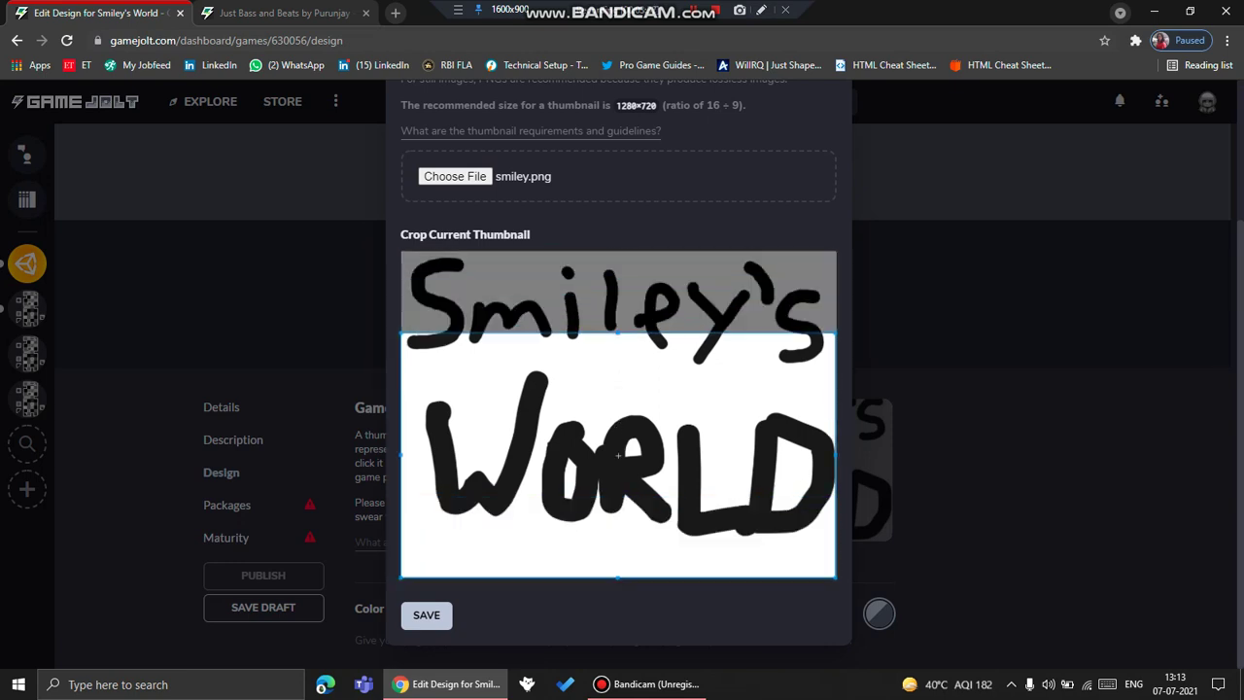
pyautogui.click(426, 614)
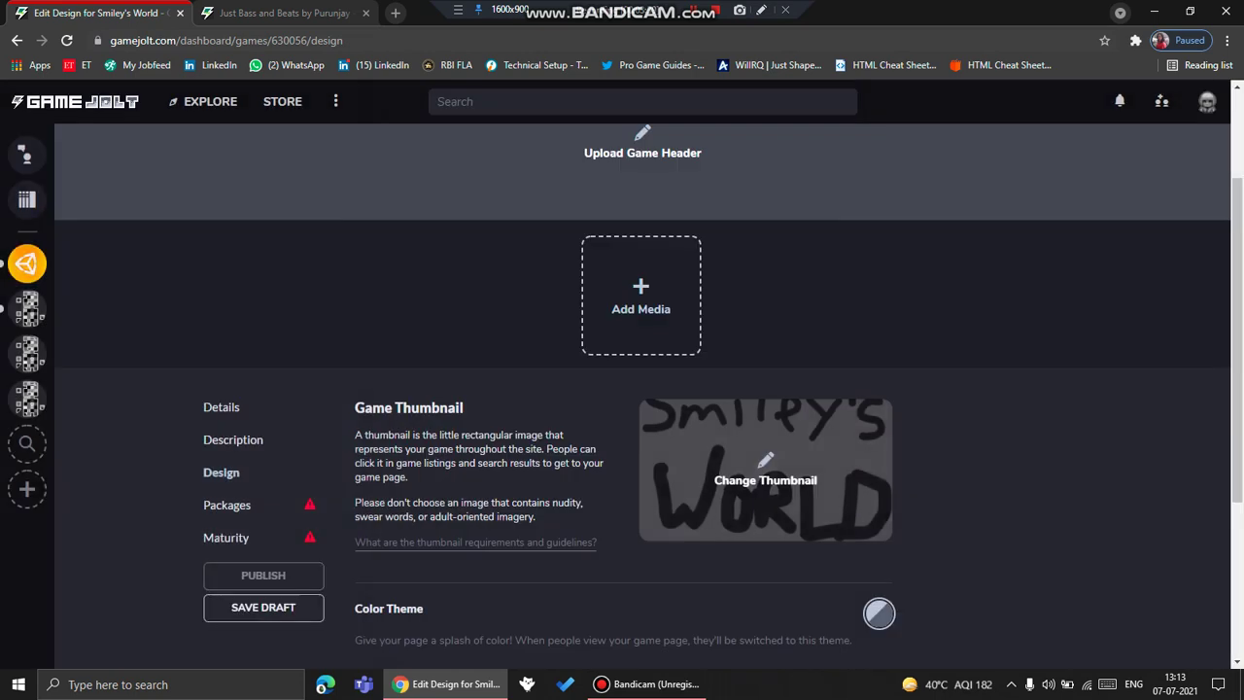
# Step: Upload smiley.png as the game header, move the crop up over the word Smiley's, and save it
pyautogui.scroll(2, 641, 389)
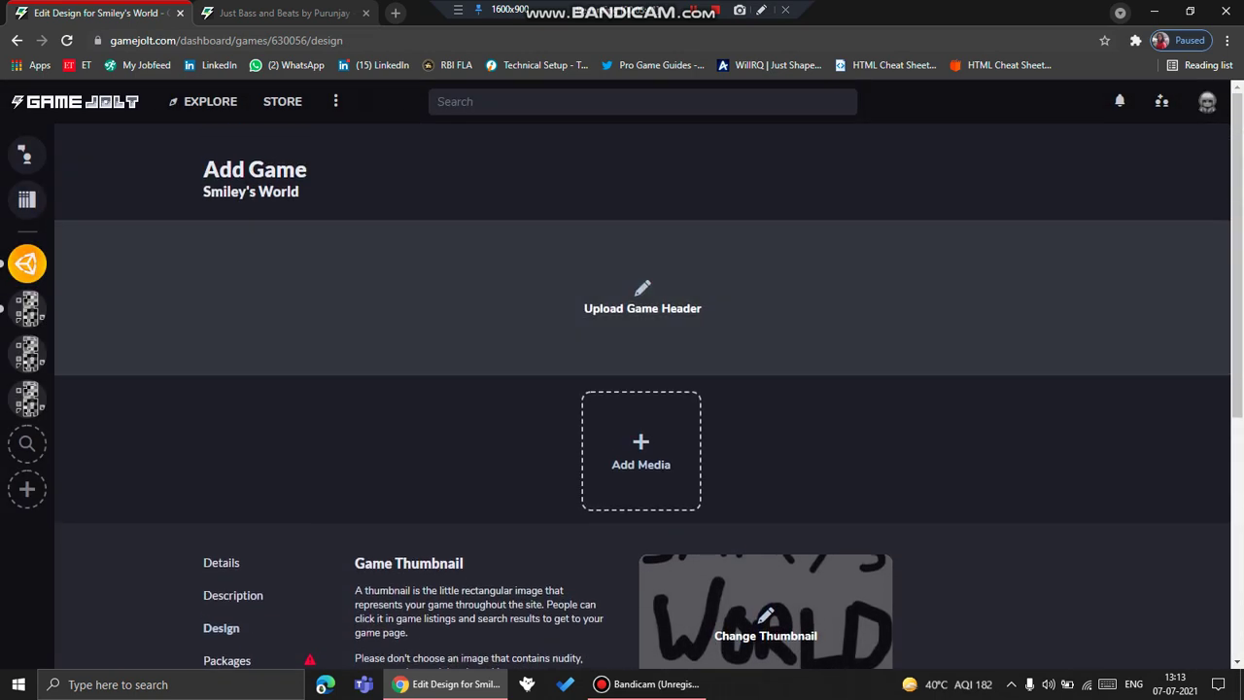
pyautogui.click(641, 303)
pyautogui.click(459, 401)
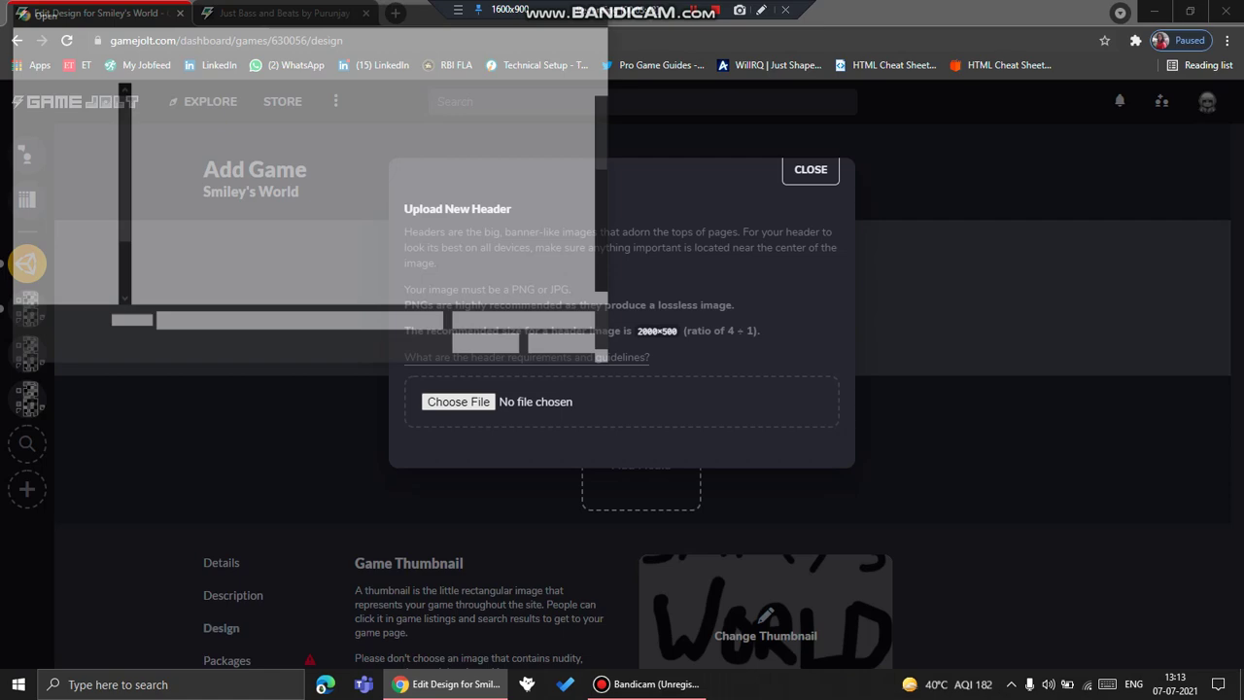
pyautogui.doubleClick(173, 112)
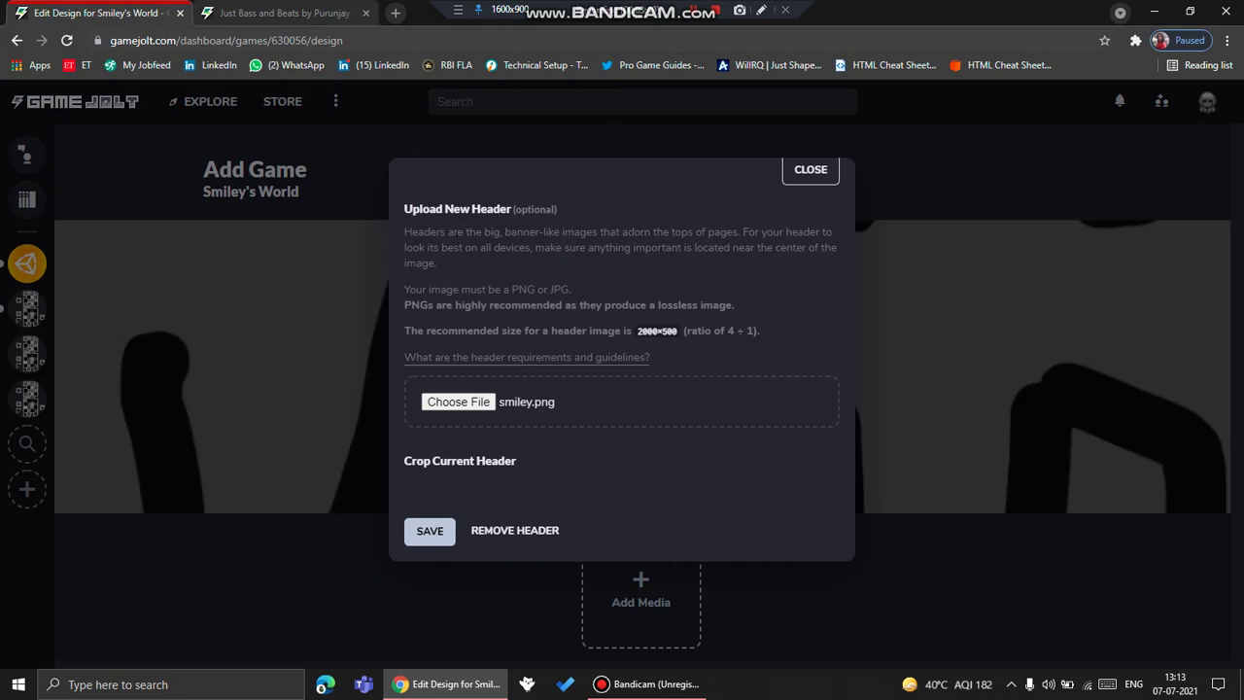
pyautogui.scroll(-3, 618, 413)
pyautogui.moveTo(618, 413); pyautogui.dragTo(618, 303)
pyautogui.click(426, 614)
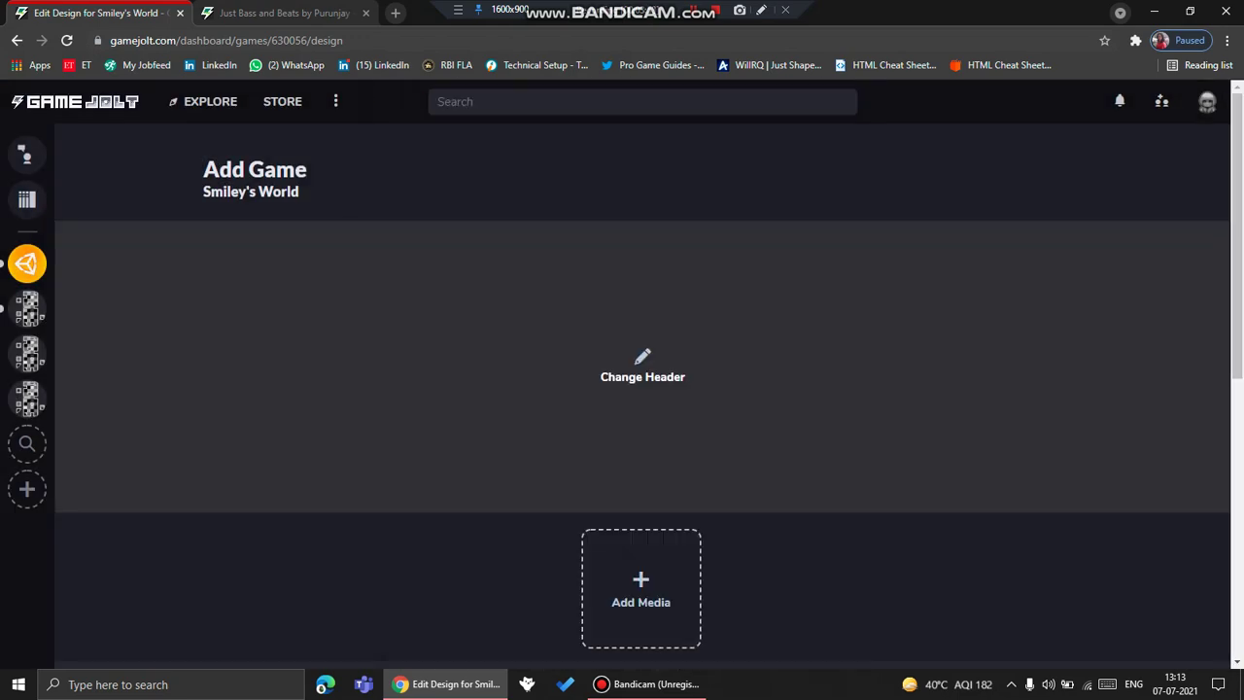
# Step: Review the header and thumbnail on the design page, and save the design to continue to the packages
pyautogui.scroll(2, 642, 388)
pyautogui.scroll(-3, 641, 388)
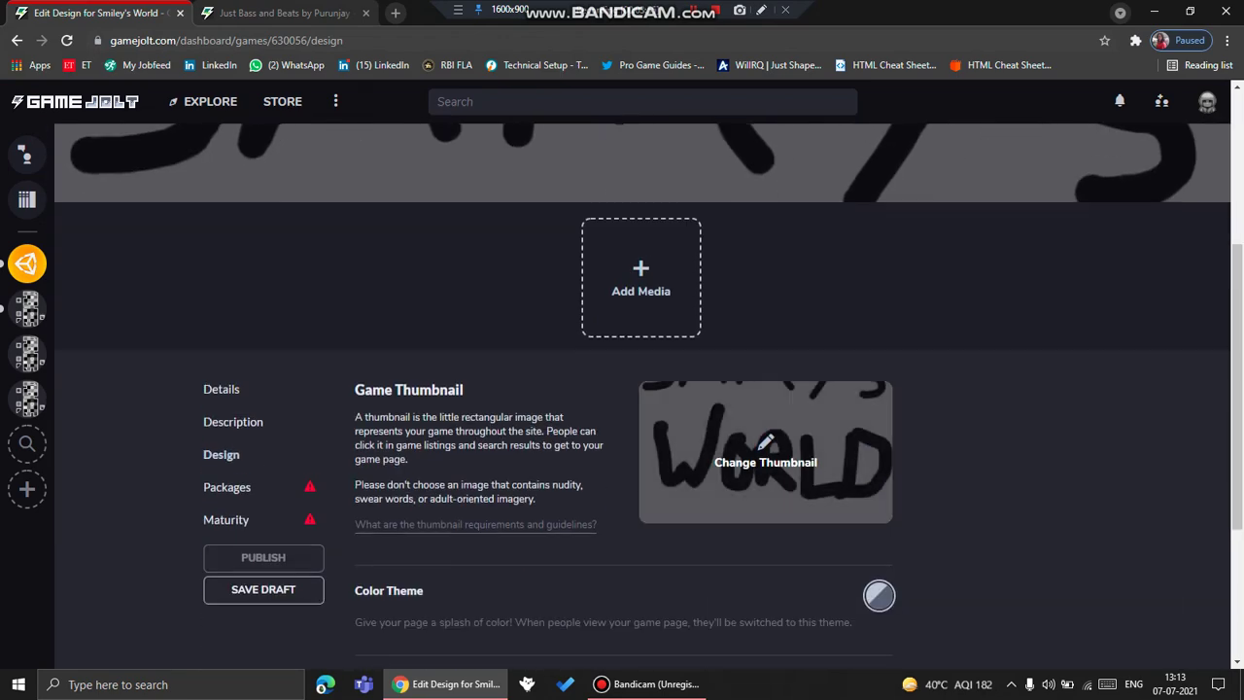
pyautogui.scroll(3, 642, 388)
pyautogui.scroll(-3, 766, 442)
pyautogui.scroll(-2, 766, 442)
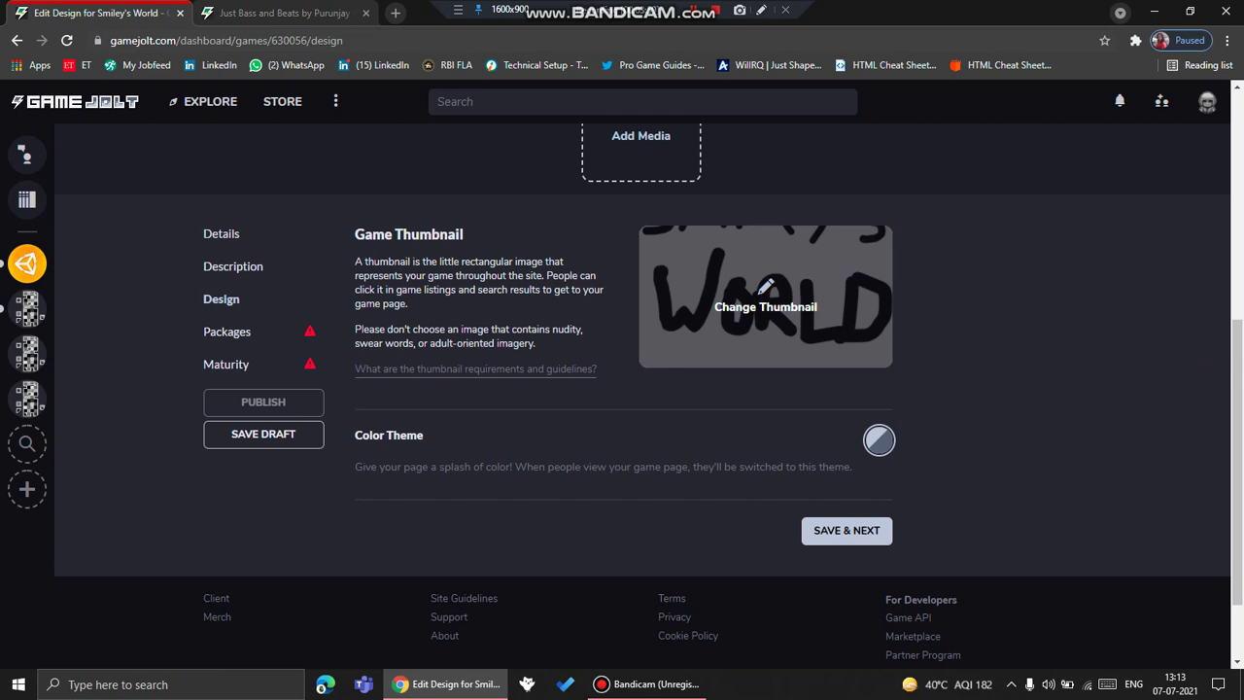
pyautogui.click(846, 530)
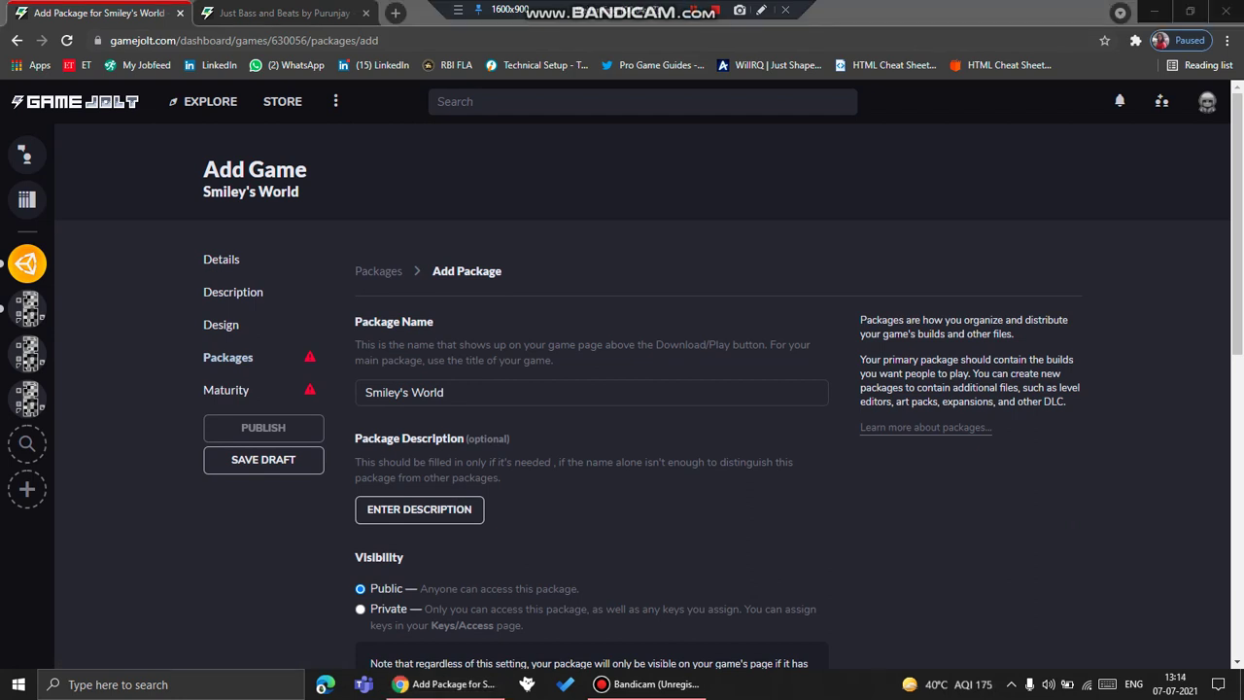
# Step: Enable partner visibility for the public, free Smiley's World package and add the package
pyautogui.scroll(-2, 622, 389)
pyautogui.scroll(1, 621, 388)
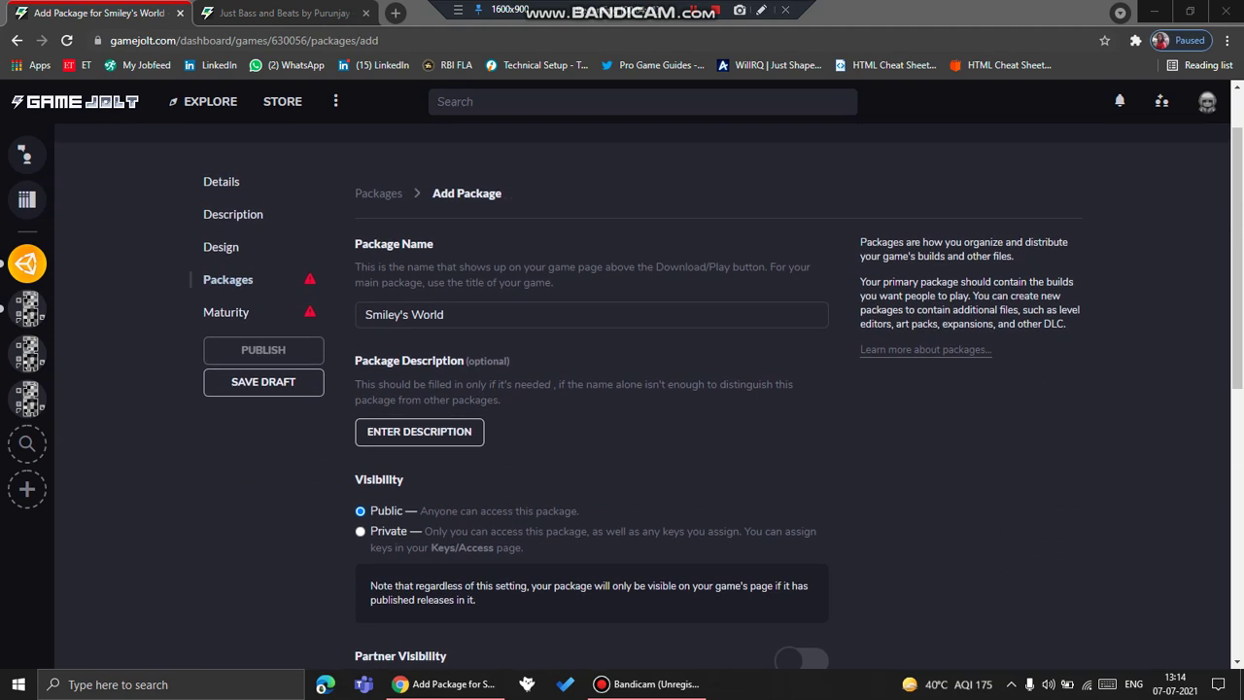
pyautogui.scroll(-4, 622, 388)
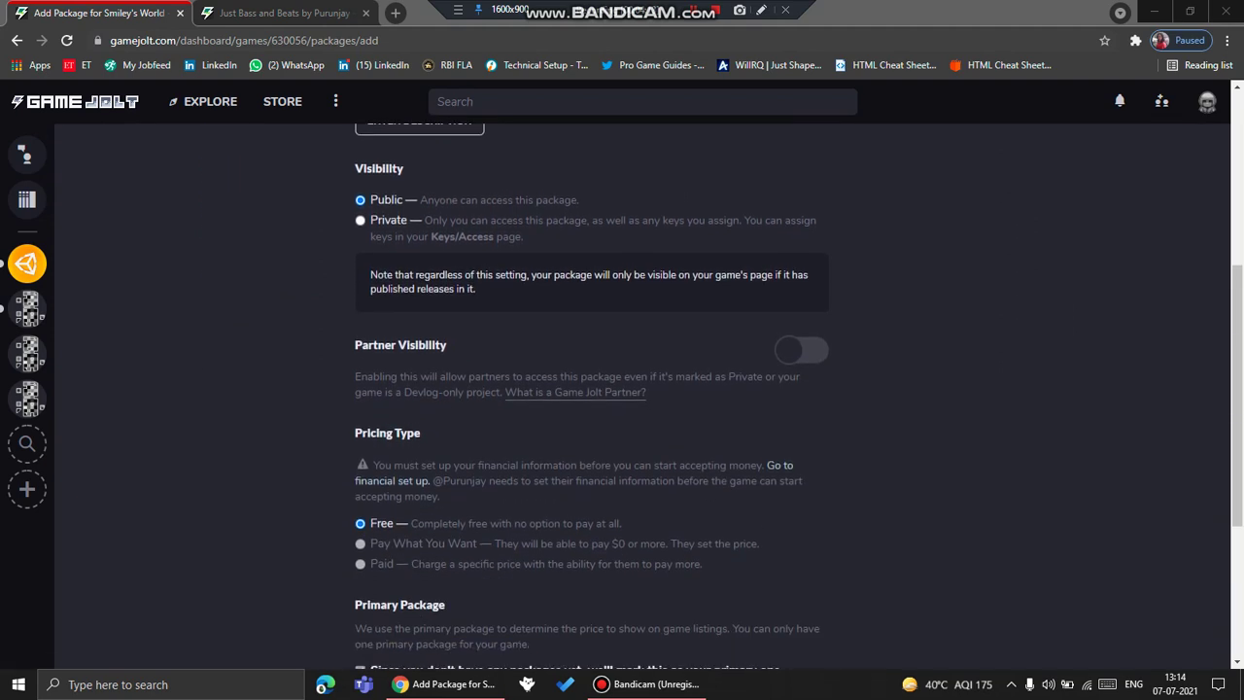
pyautogui.moveTo(355, 344); pyautogui.dragTo(435, 345)
pyautogui.click(436, 347)
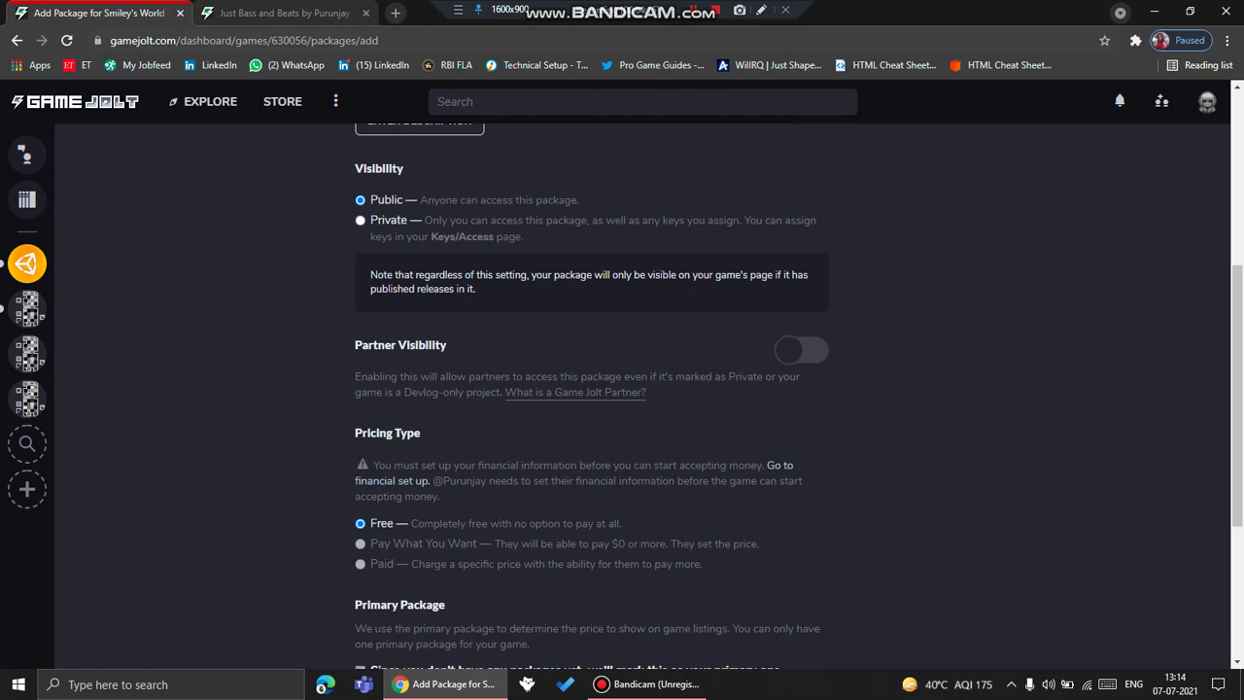
pyautogui.click(802, 350)
pyautogui.scroll(-2, 802, 350)
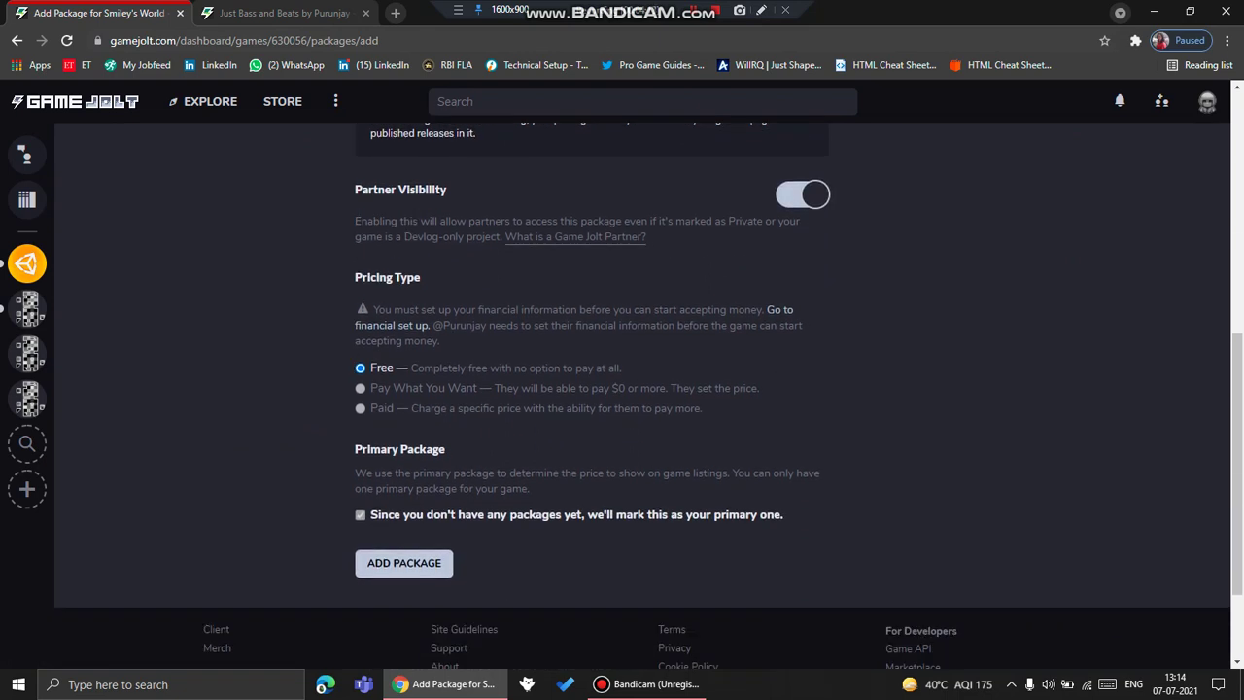
pyautogui.click(403, 560)
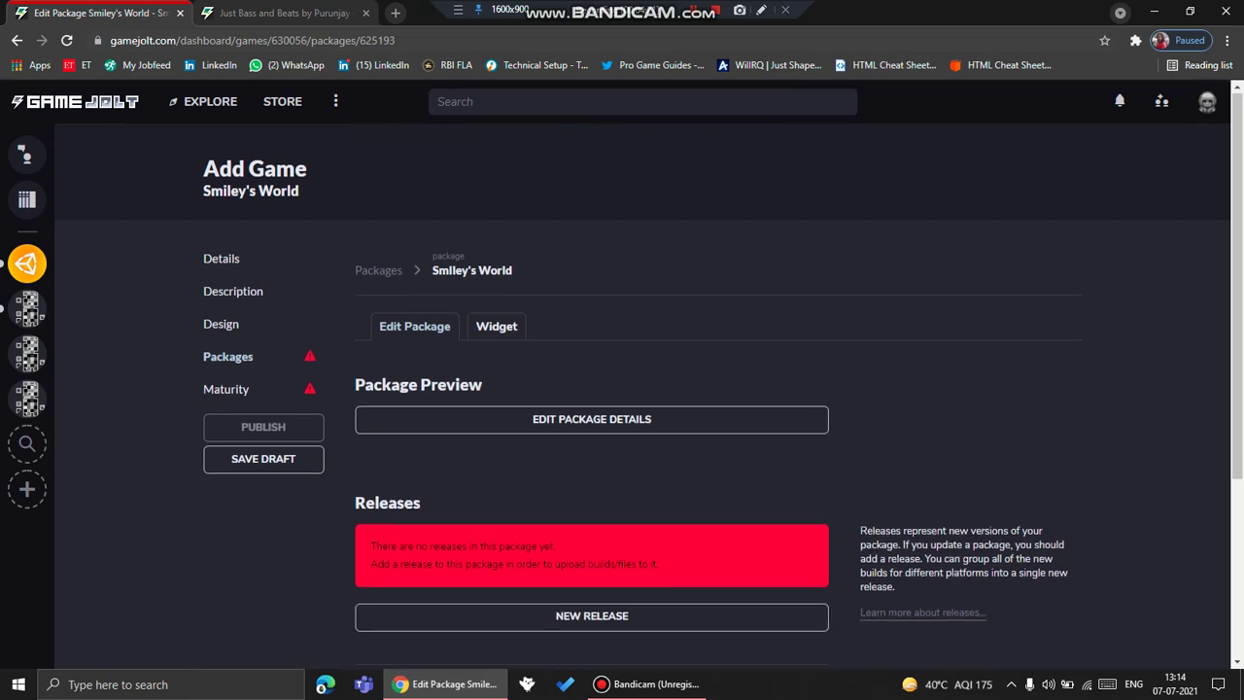
# Step: Create a new release in the Smiley's World package and set its version number to 1.0.0
pyautogui.scroll(-3, 621, 389)
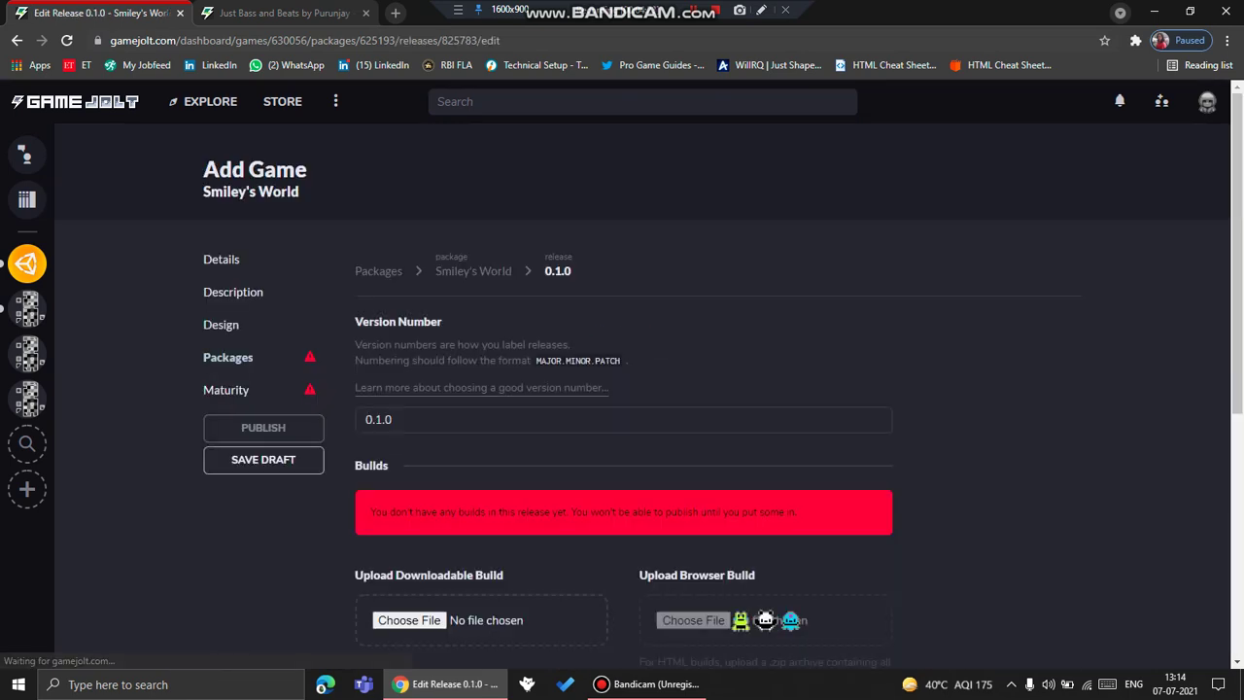
pyautogui.press('Left')
pyautogui.press('Left')
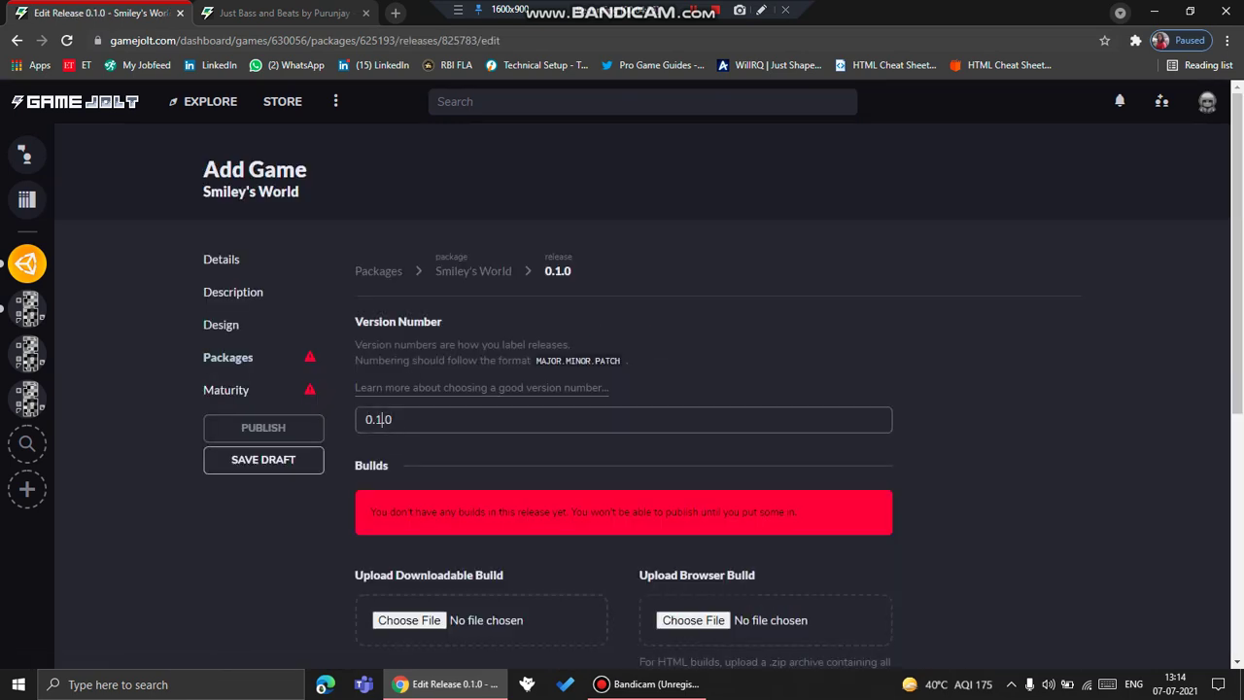
pyautogui.press('BackSpace')
pyautogui.write('0')
pyautogui.press('Left')
pyautogui.press('BackSpace')
pyautogui.write('1')
# Step: Upload Smiley's World.html from the Downloads folder as the release's downloadable build
pyautogui.scroll(-2, 622, 437)
pyautogui.click(408, 464)
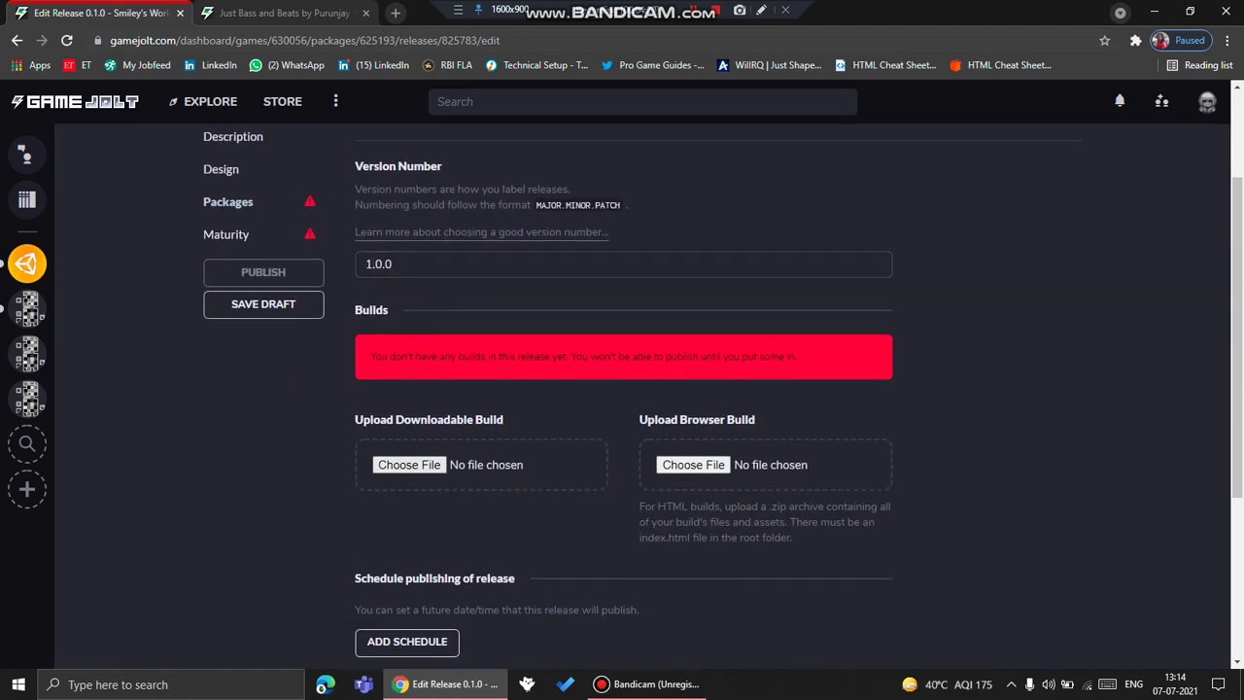
pyautogui.scroll(-4, 365, 204)
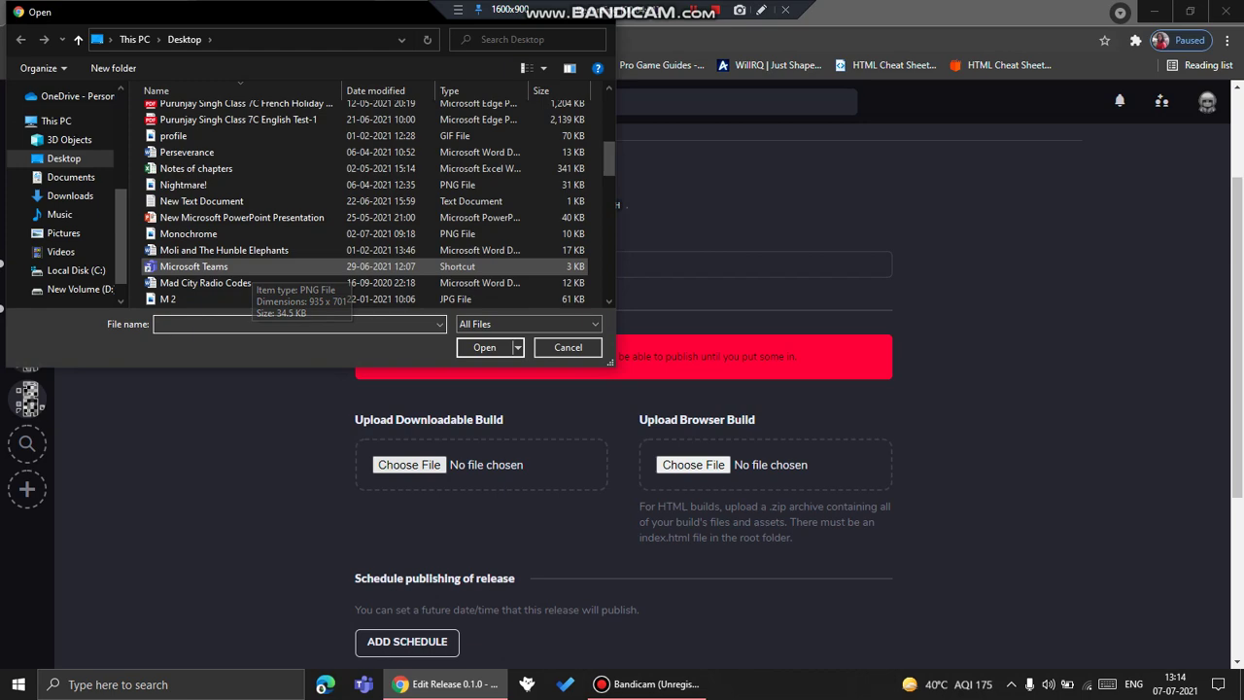
pyautogui.click(70, 195)
pyautogui.doubleClick(191, 151)
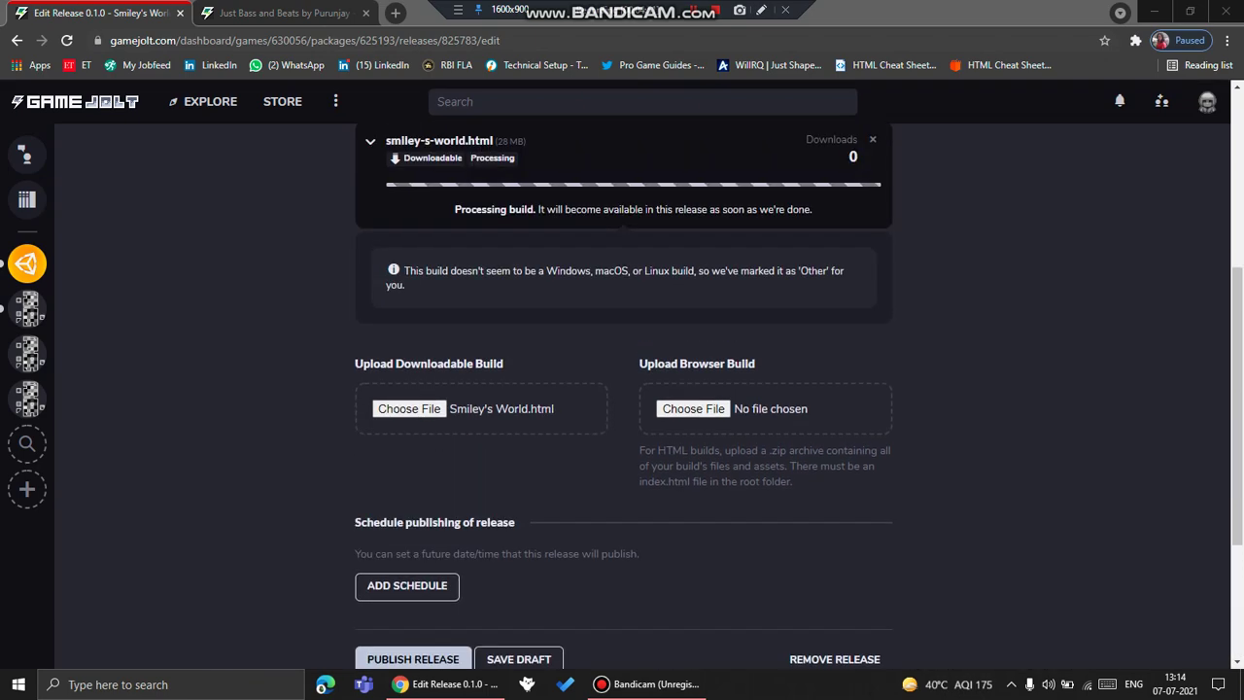
pyautogui.scroll(-3, 622, 389)
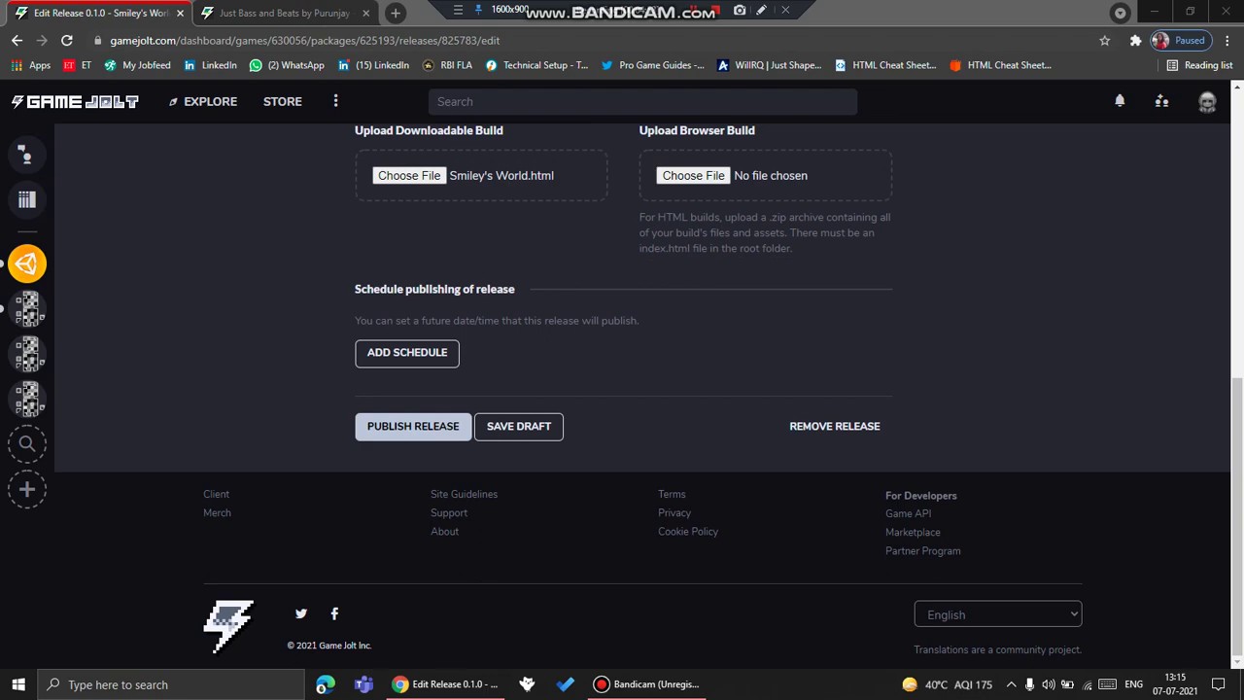
# Step: Publish release 1.0.0 of the Smiley's World package and continue to the maturity settings
pyautogui.click(412, 426)
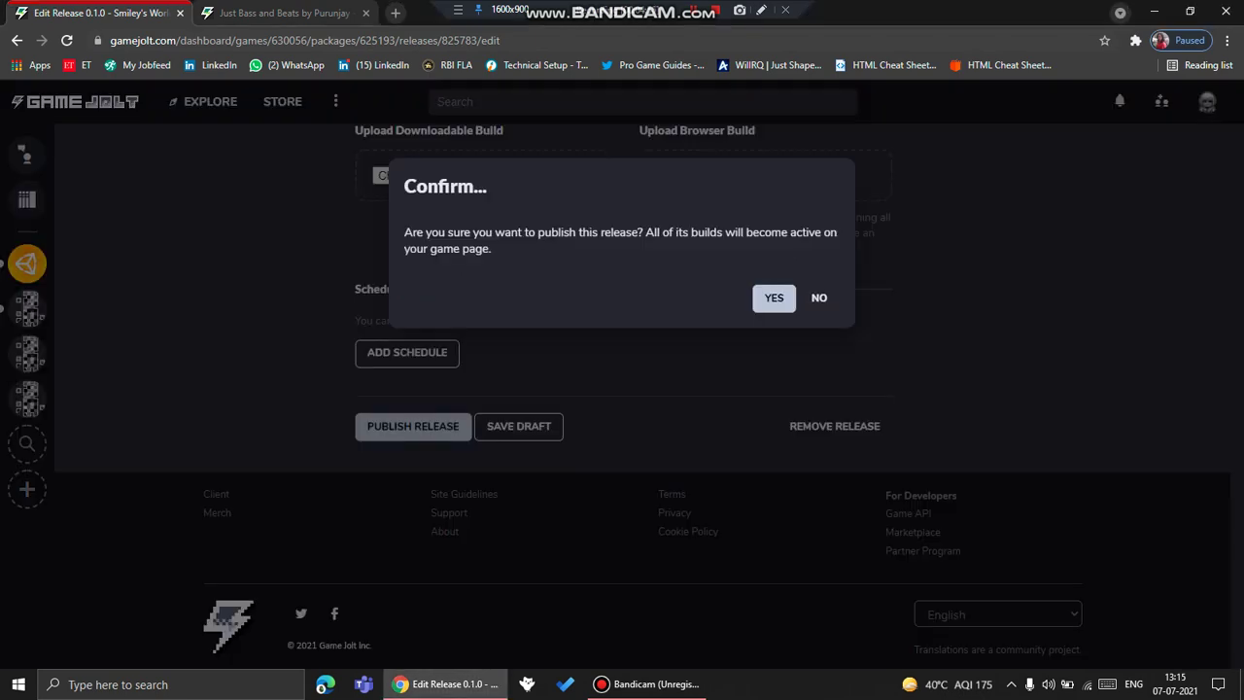
pyautogui.click(774, 298)
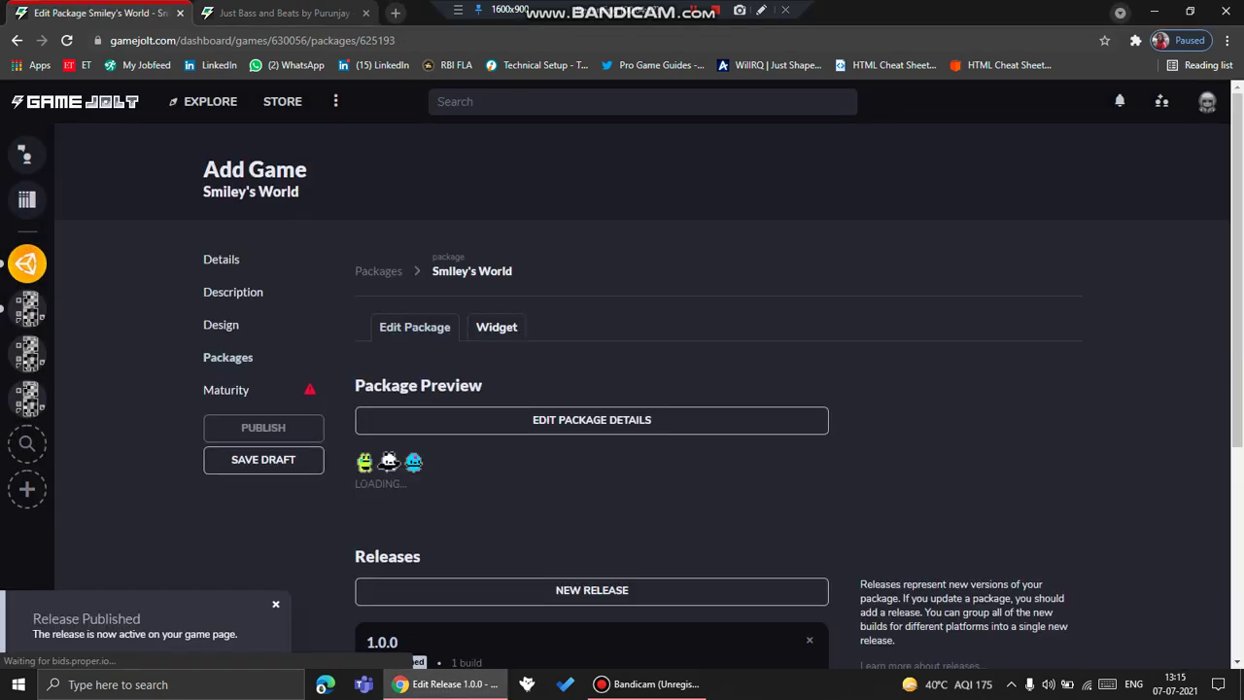
pyautogui.scroll(-2, 621, 388)
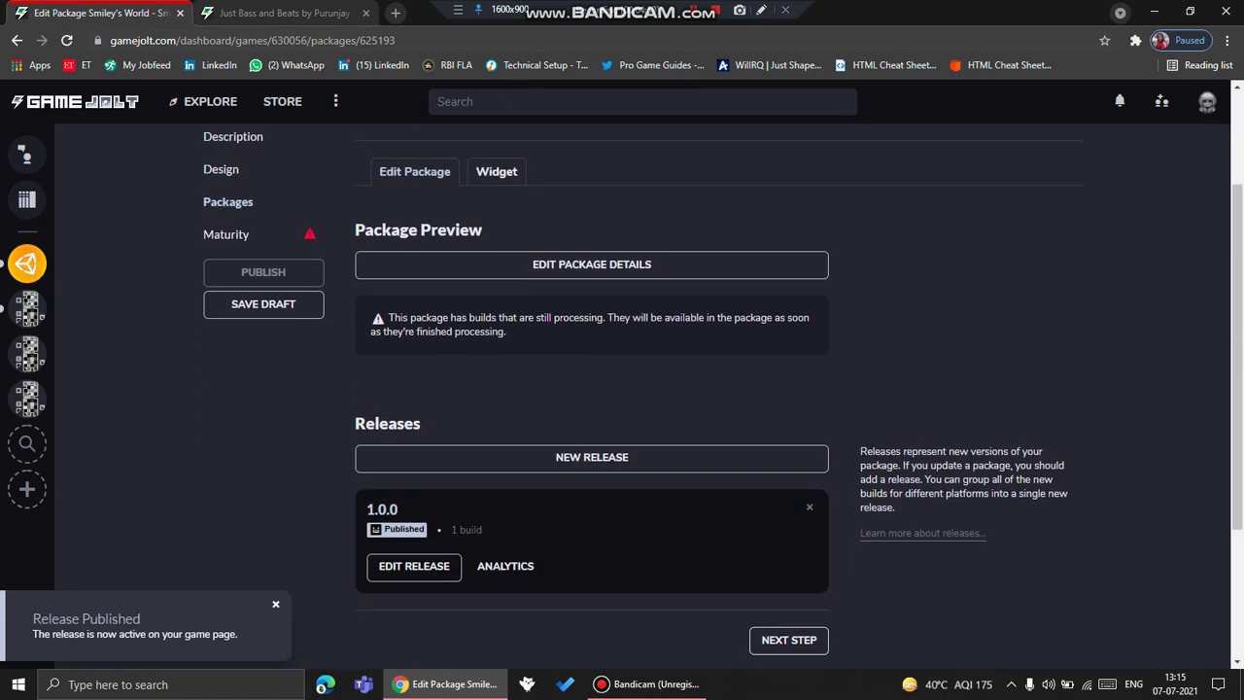
pyautogui.scroll(2, 622, 389)
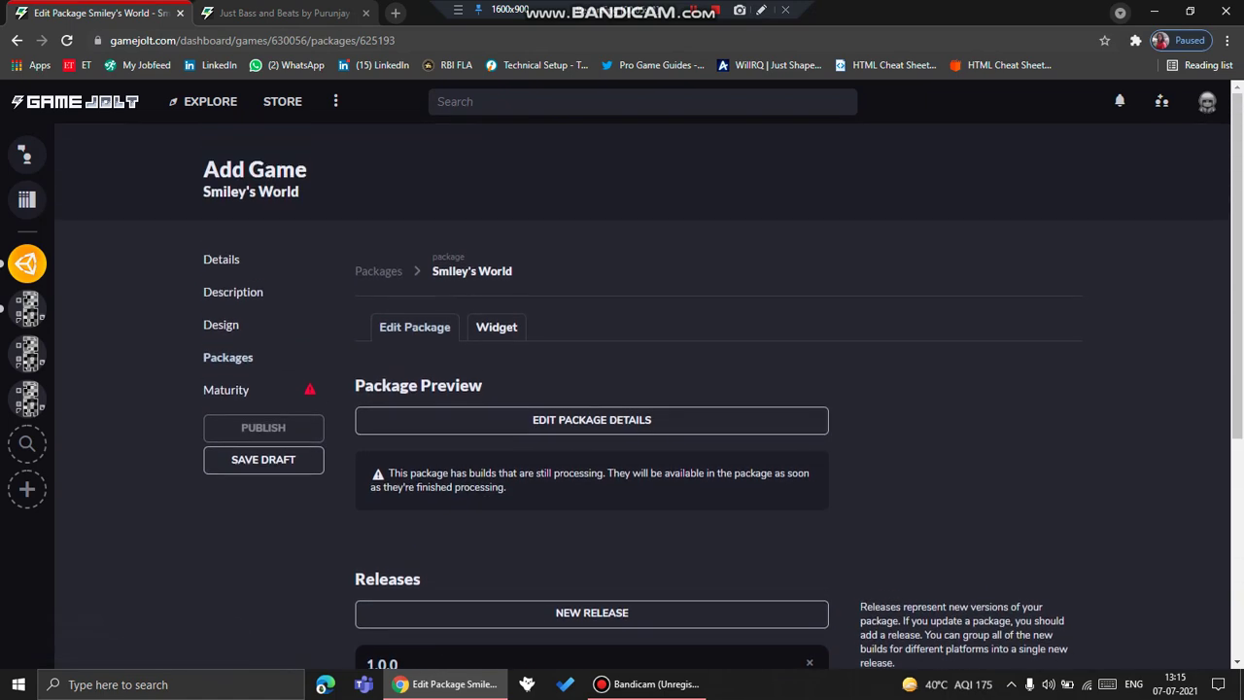
pyautogui.scroll(-5, 787, 462)
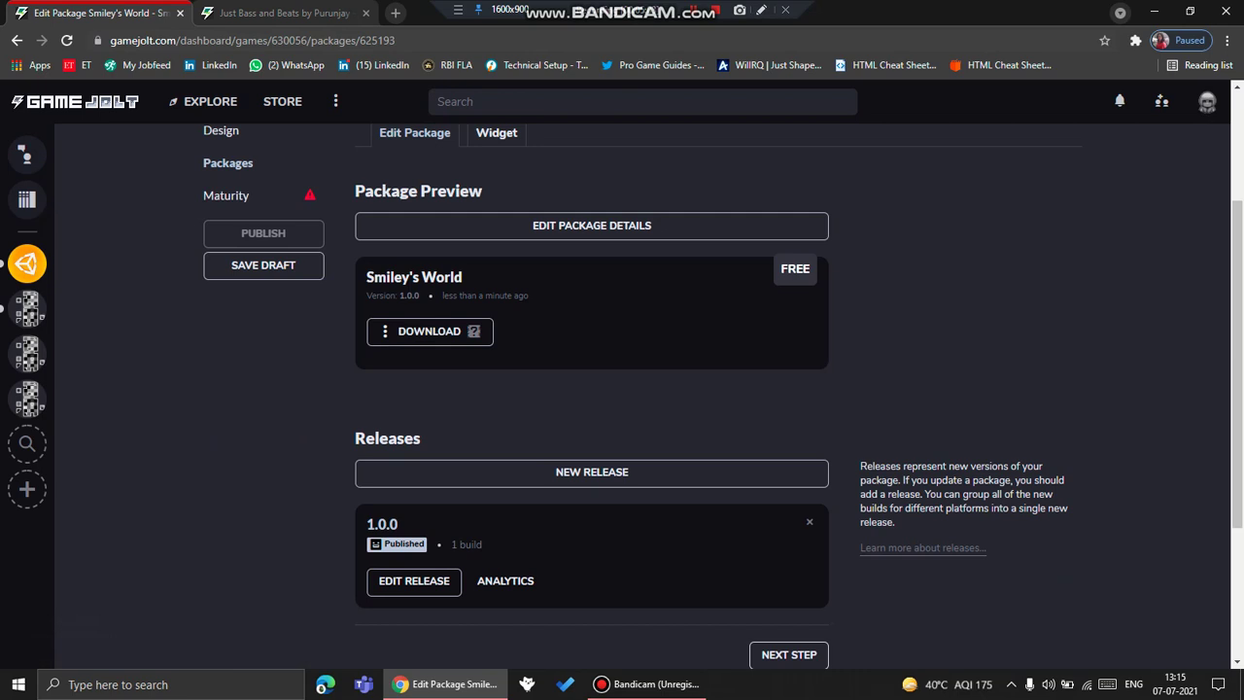
pyautogui.click(787, 462)
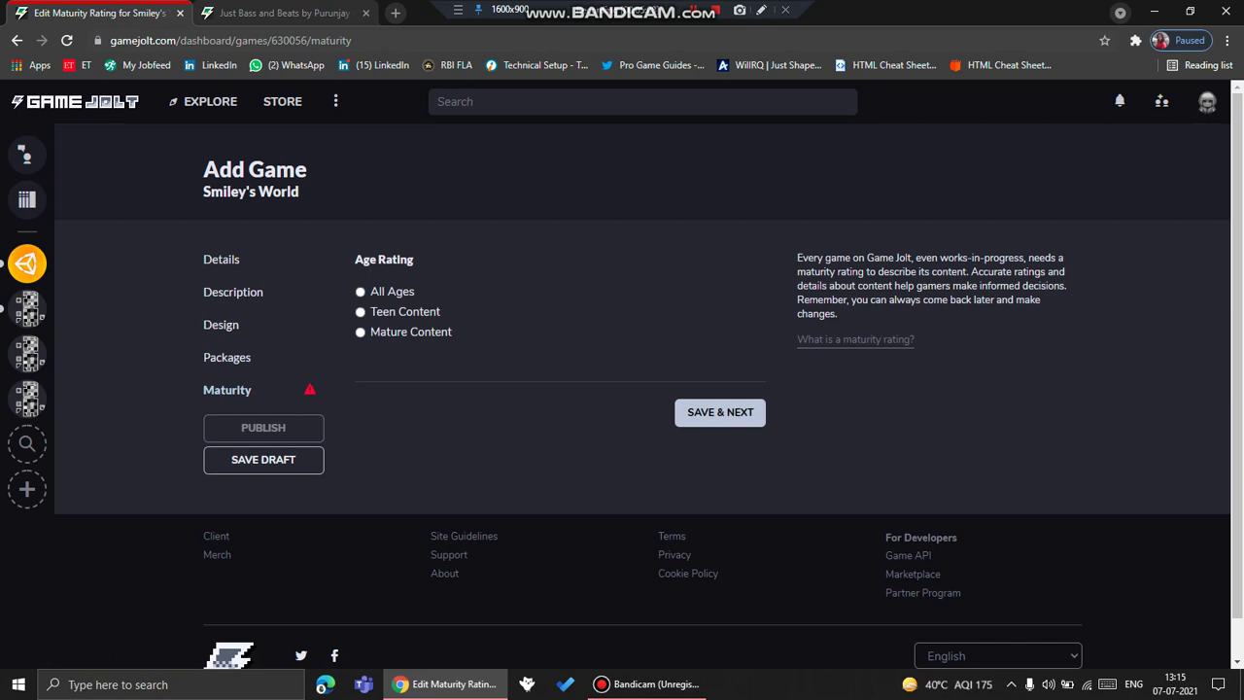
# Step: Set the age rating to All Ages, keep the content categories at None, and save the maturity settings
pyautogui.click(361, 291)
pyautogui.moveTo(368, 377); pyautogui.dragTo(466, 422)
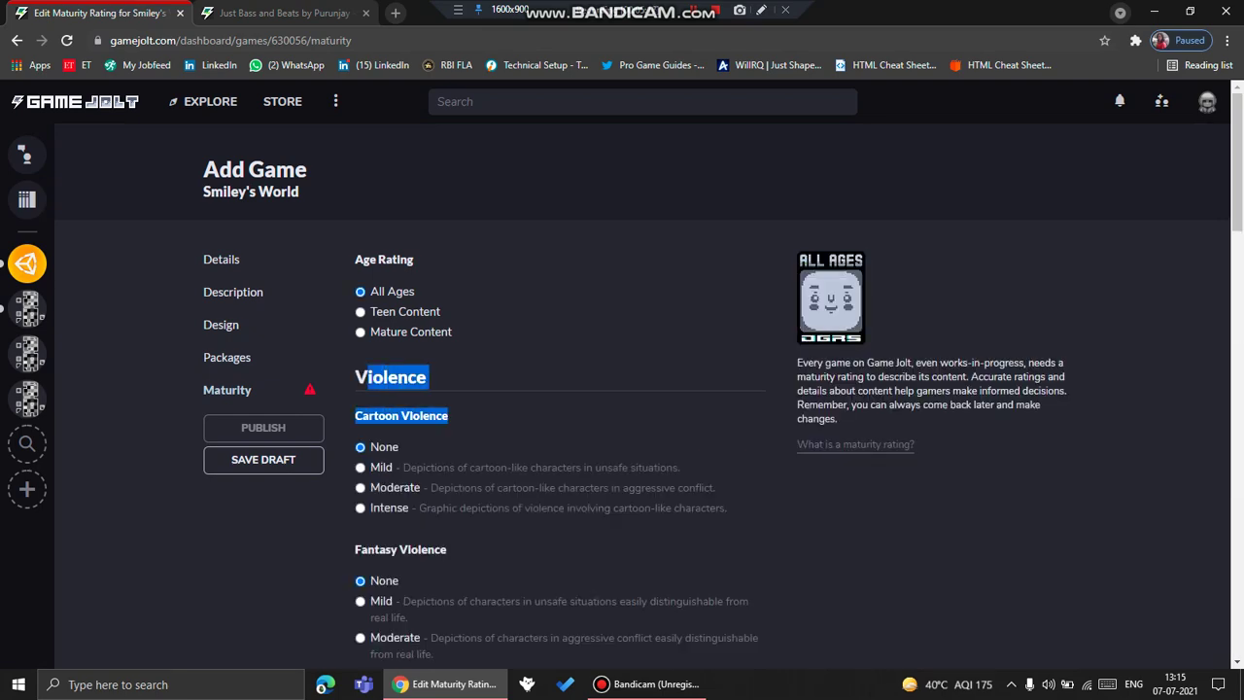
pyautogui.click(486, 424)
pyautogui.scroll(-16, 485, 423)
pyautogui.scroll(-5, 641, 389)
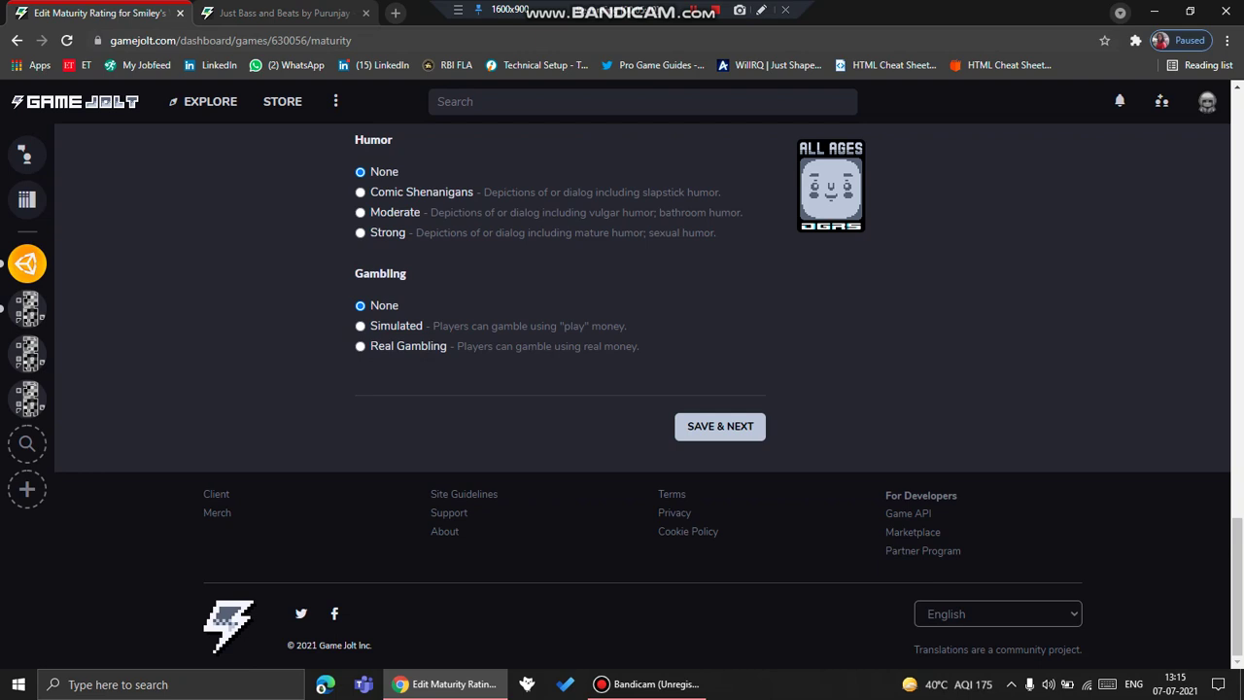
pyautogui.click(720, 426)
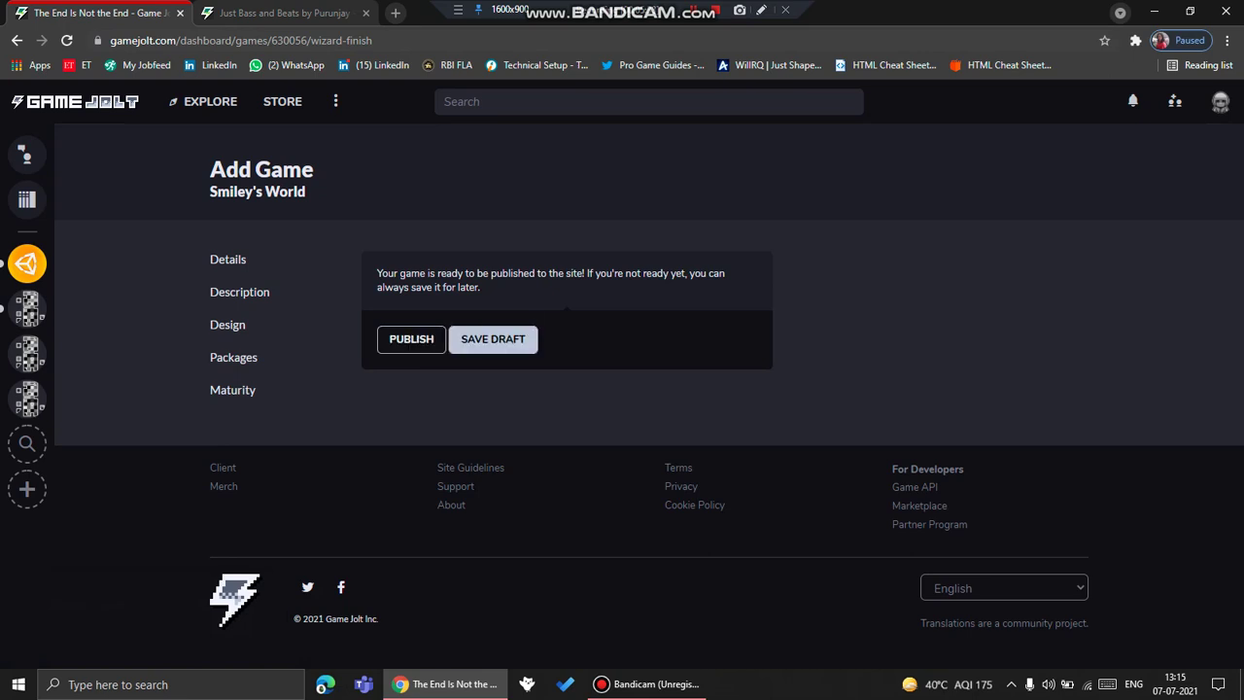
# Step: Save Smiley's World as a draft and look over its management overview
pyautogui.click(492, 338)
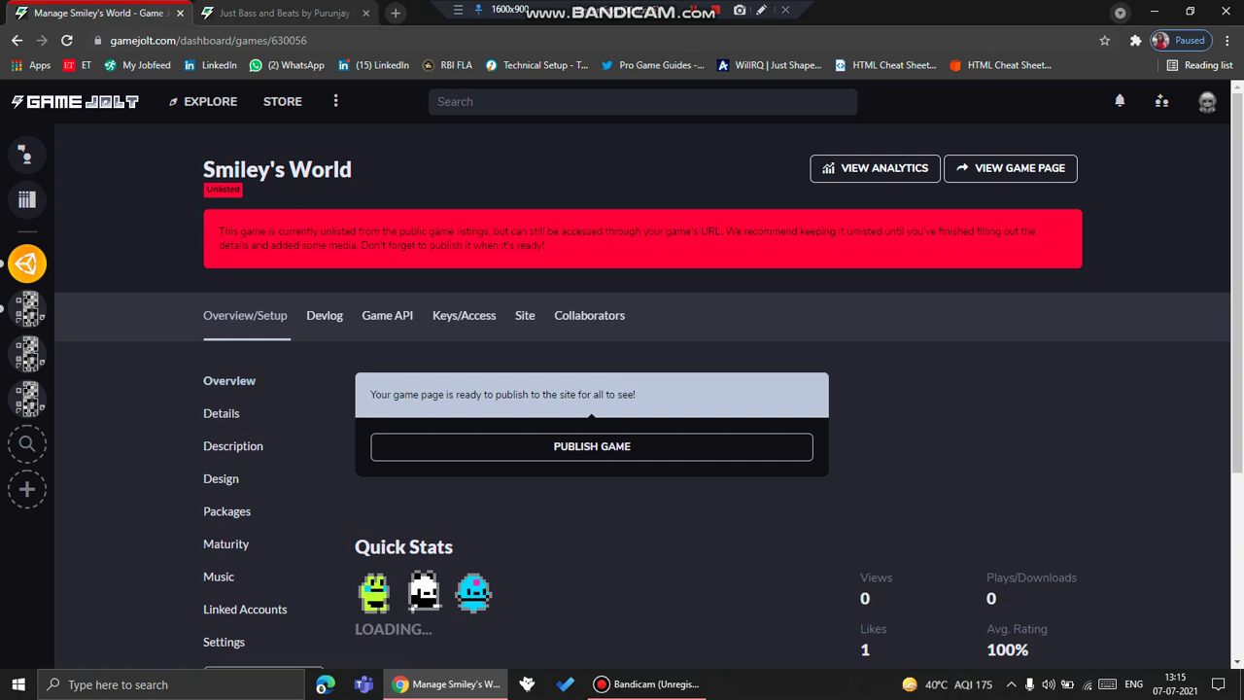
pyautogui.scroll(-2, 590, 416)
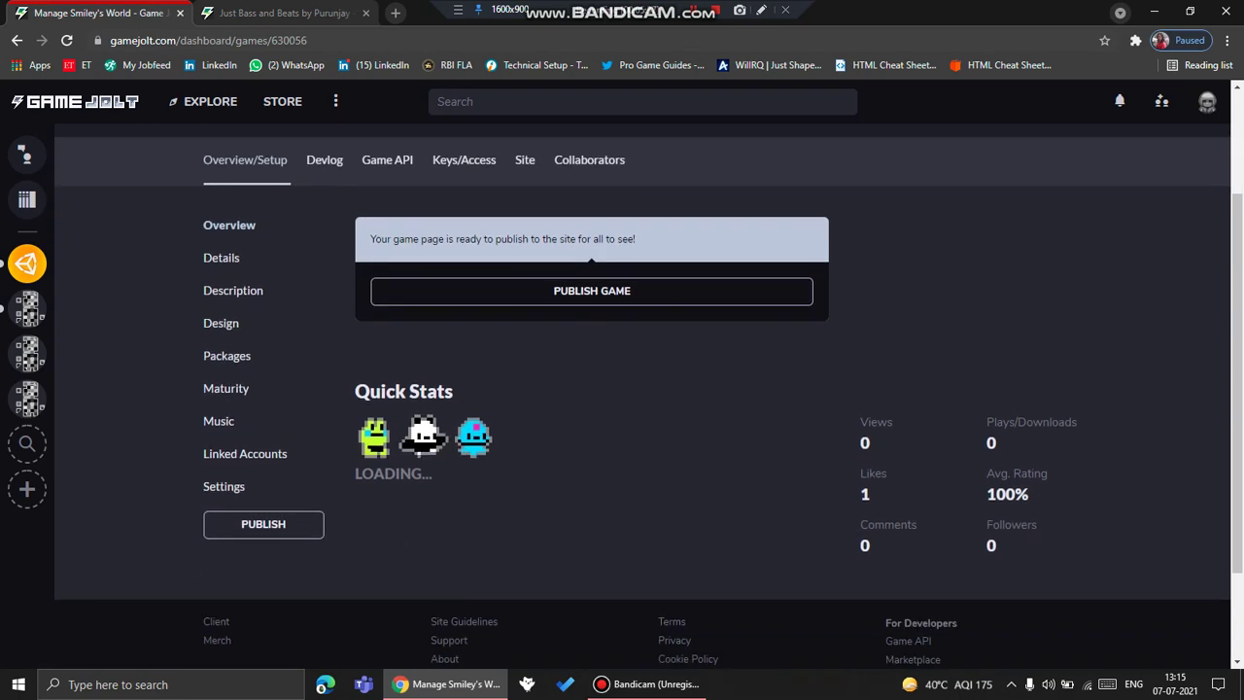
pyautogui.scroll(2, 591, 416)
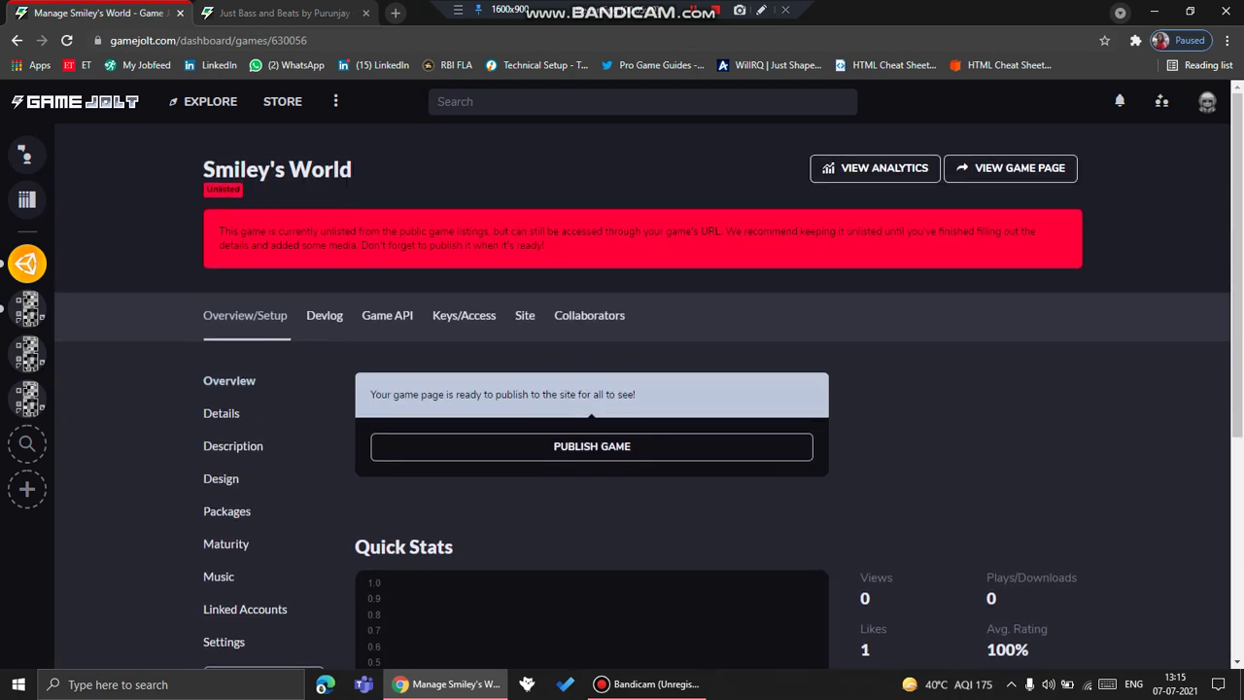
pyautogui.scroll(-2, 388, 427)
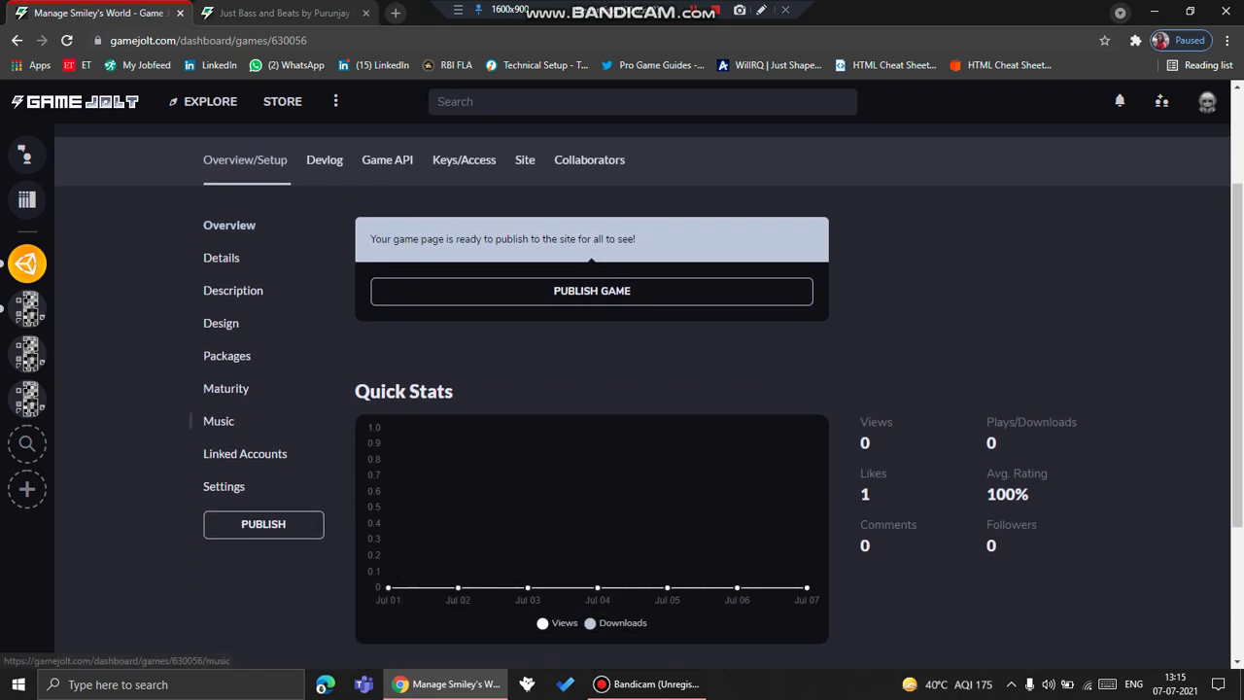
# Step: Review the game's music, linked accounts and settings pages
pyautogui.click(218, 421)
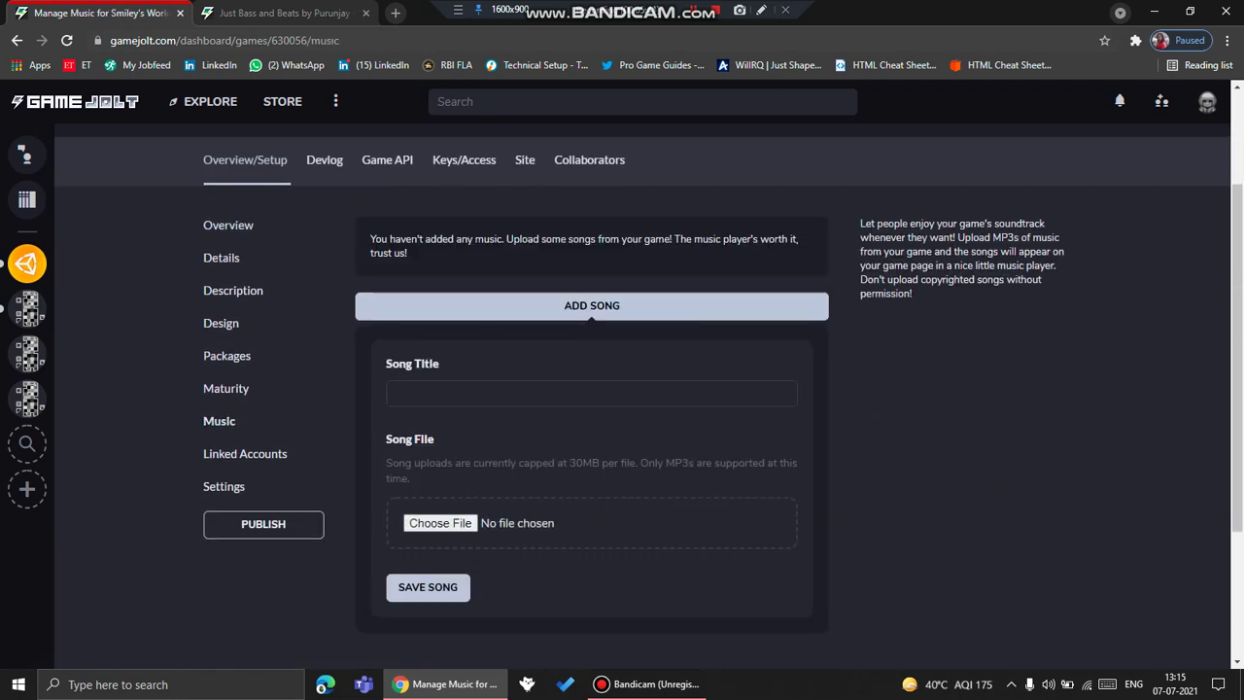
pyautogui.click(247, 453)
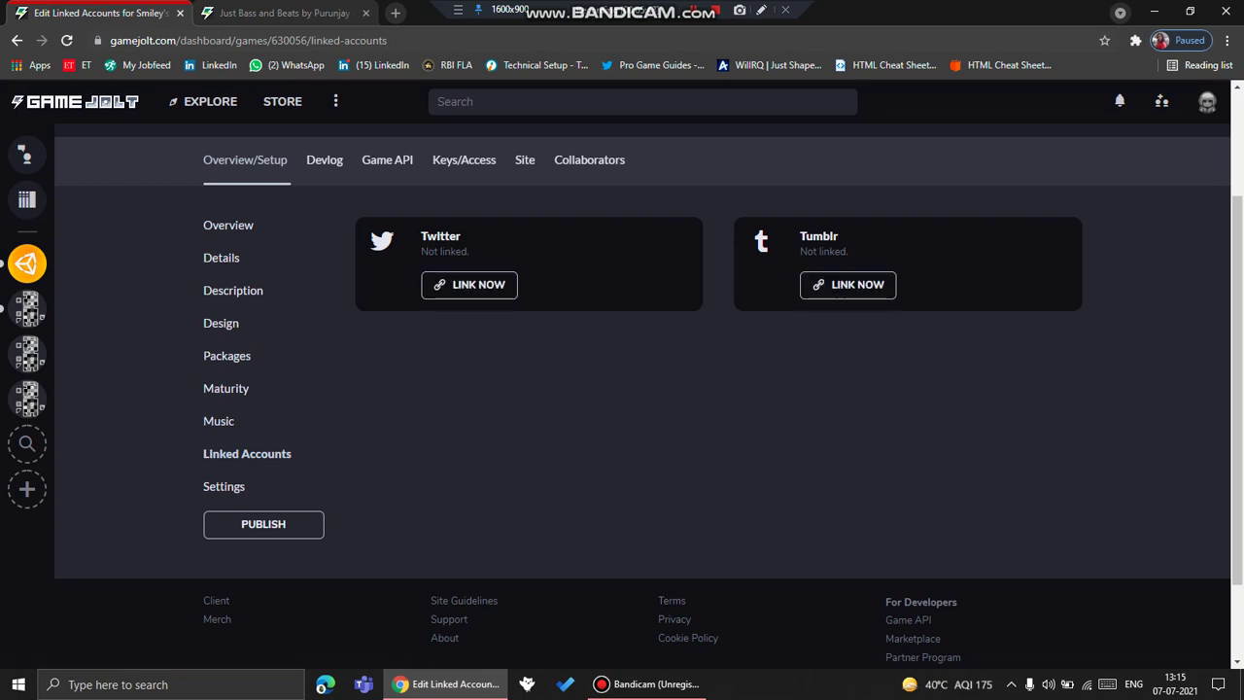
pyautogui.click(206, 486)
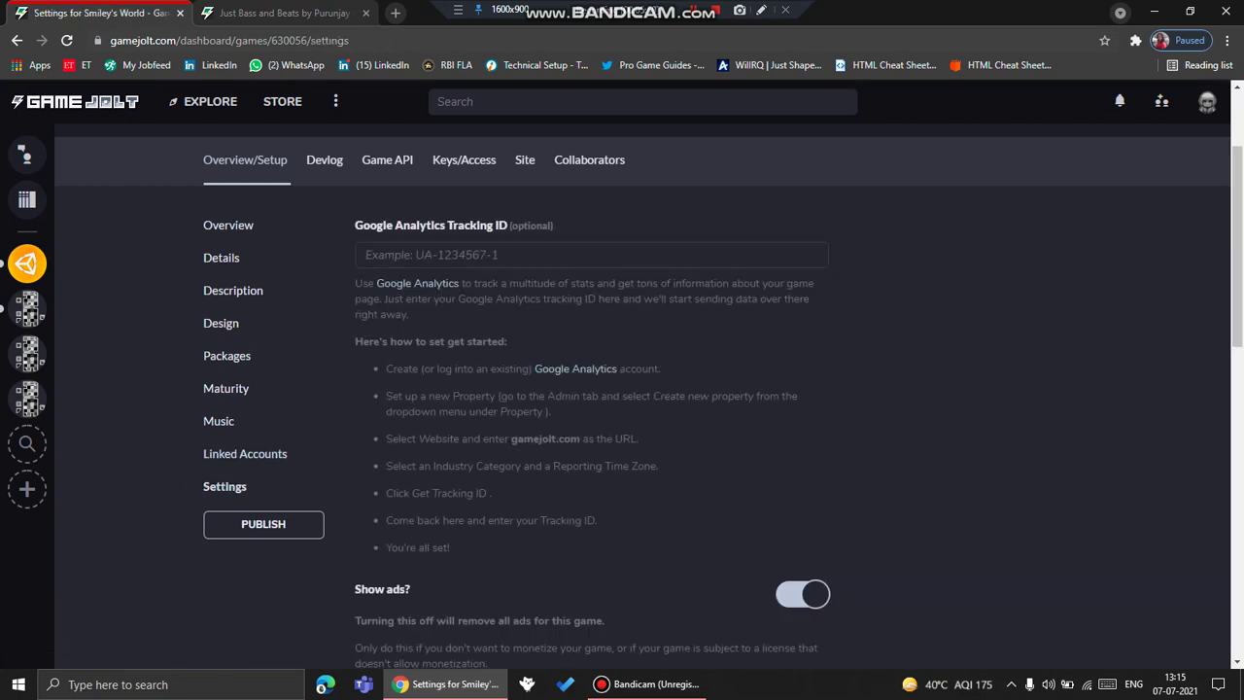
pyautogui.scroll(-10, 641, 389)
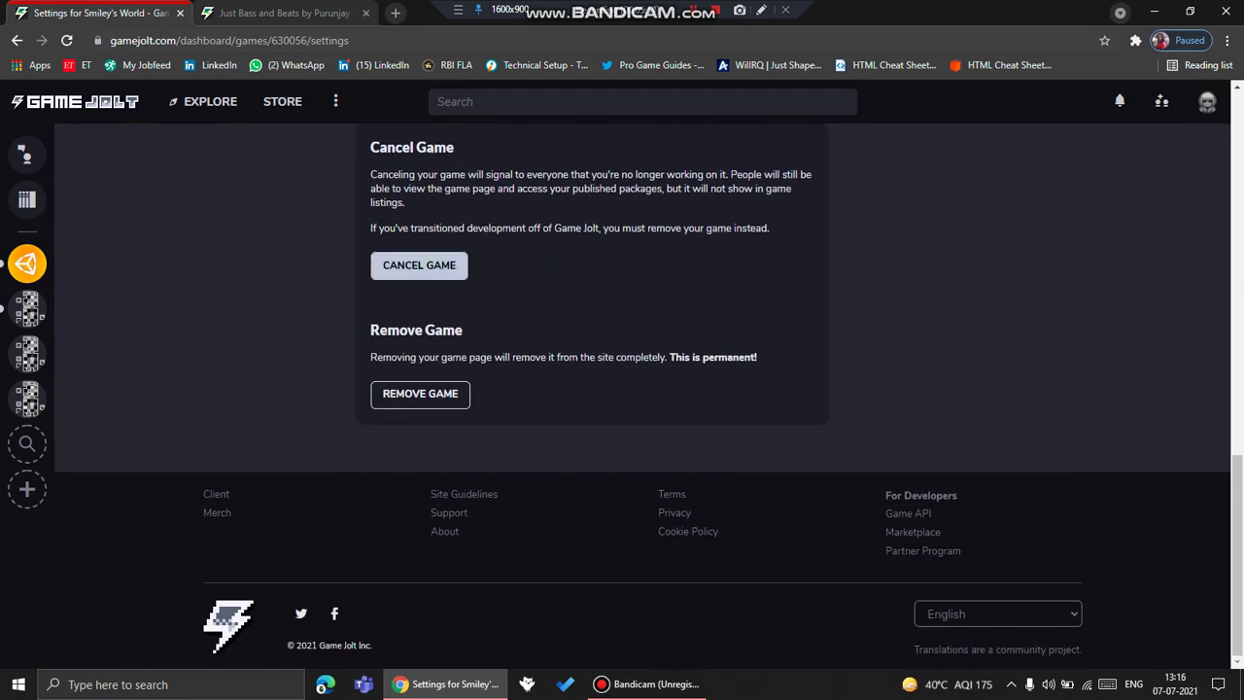
pyautogui.scroll(12, 419, 265)
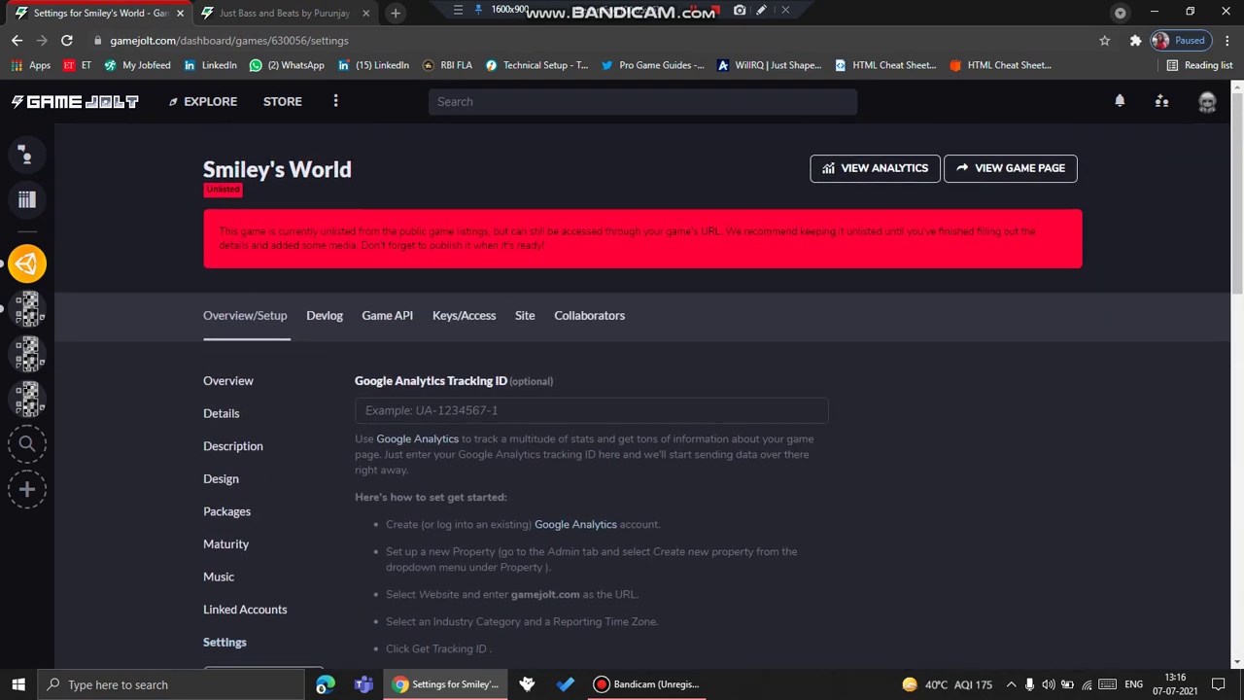
pyautogui.scroll(-2, 641, 389)
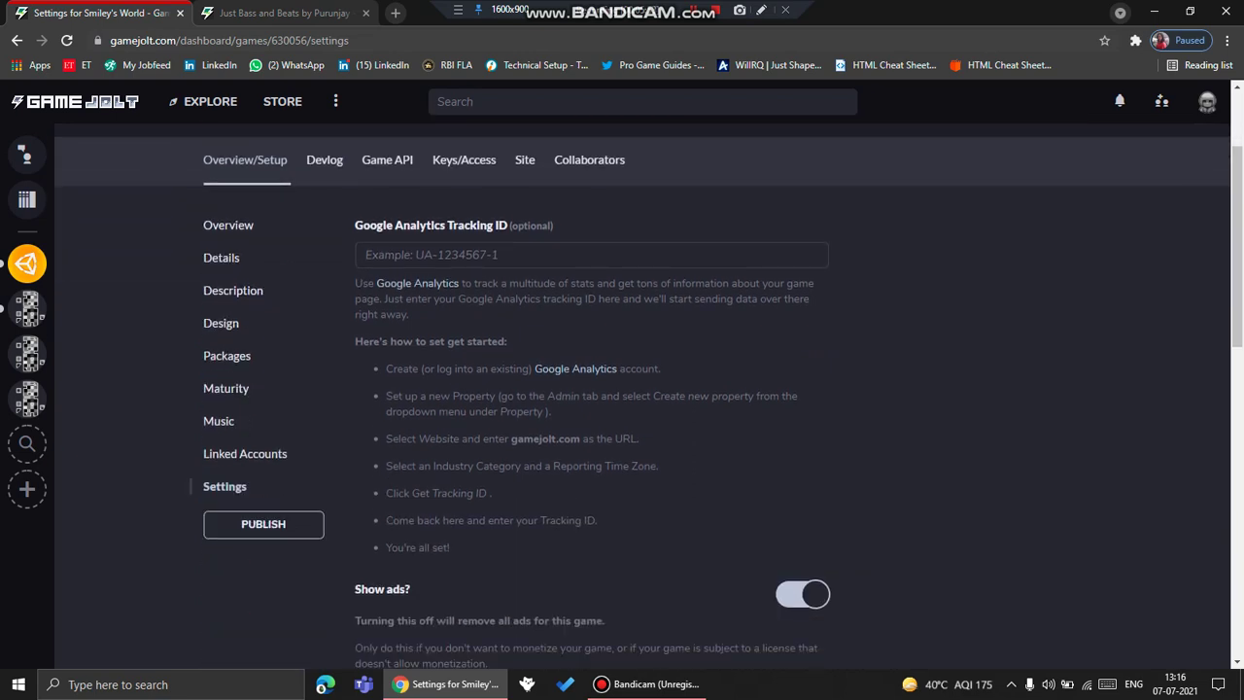
# Step: Return to the game's overview and publish Smiley's World to the site, confirming the publication
pyautogui.click(228, 226)
pyautogui.scroll(-1, 591, 429)
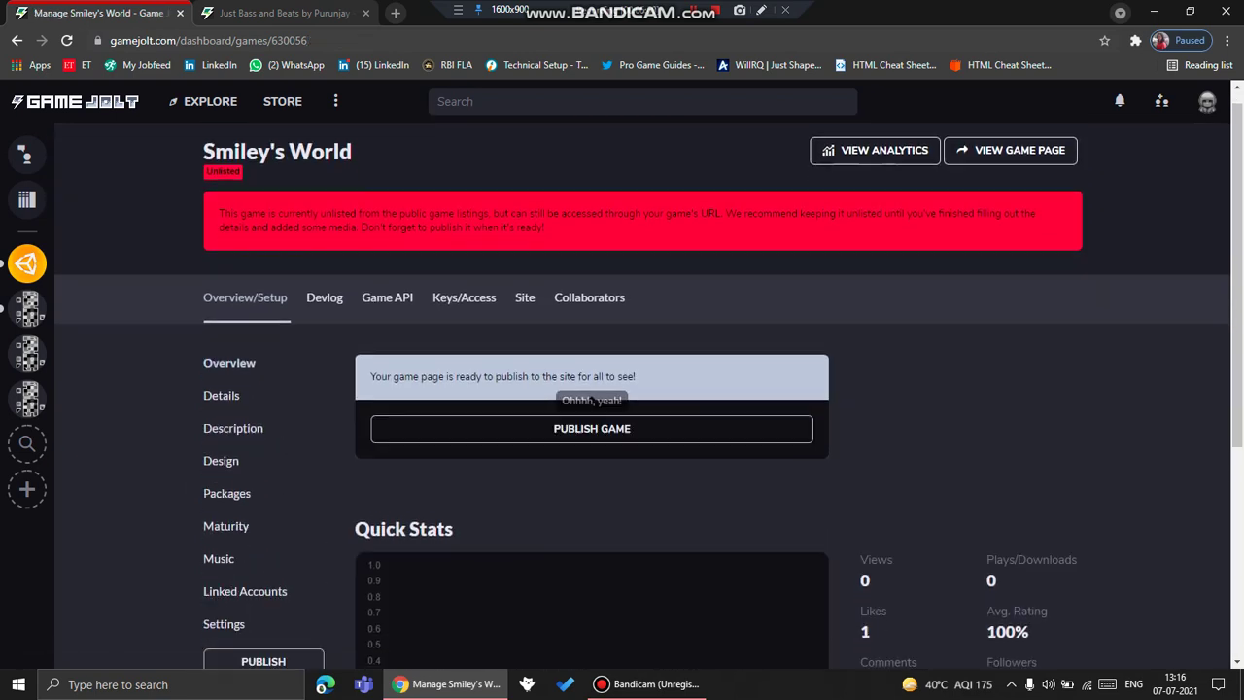
pyautogui.scroll(-1, 592, 429)
pyautogui.click(592, 291)
pyautogui.click(775, 298)
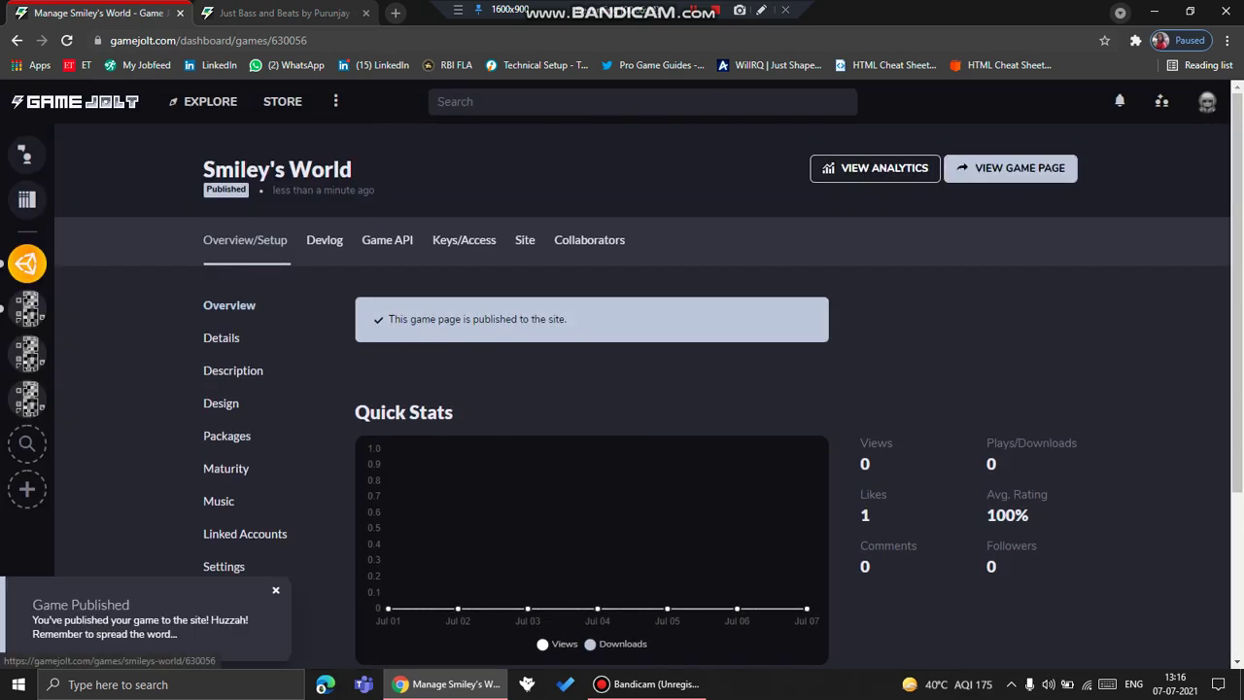
# Step: Open the public game page of Smiley's World and look over its header, package and description
pyautogui.click(1009, 167)
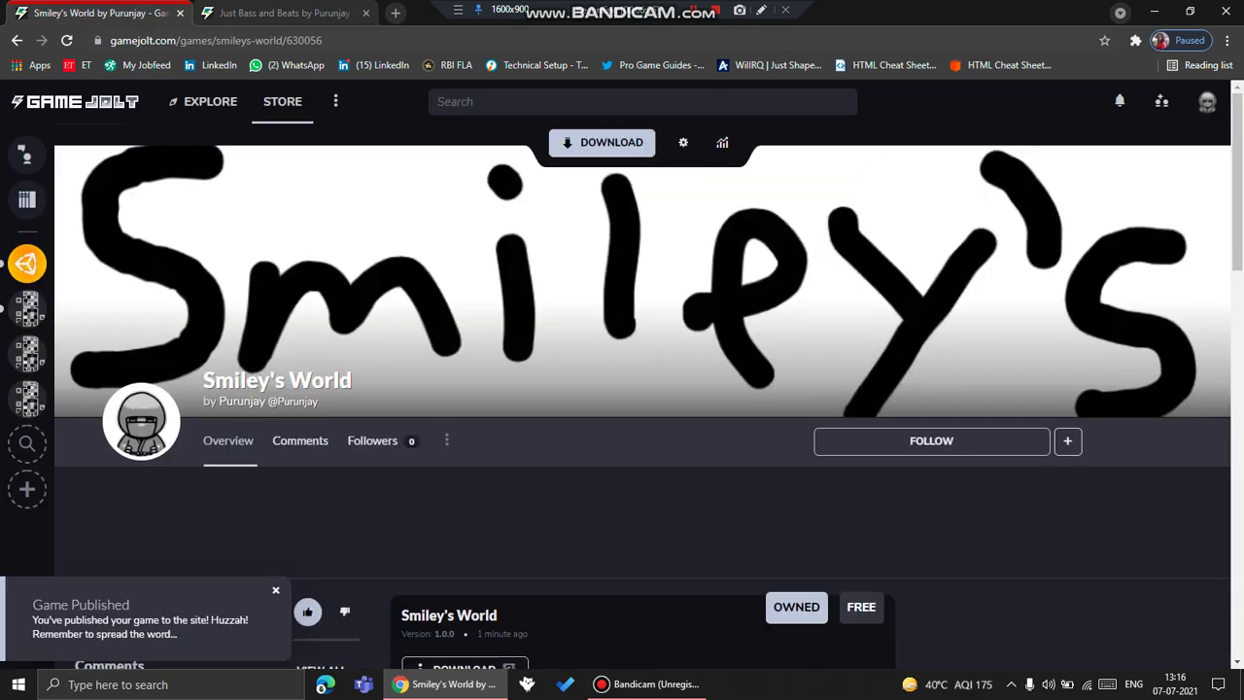
pyautogui.scroll(-4, 768, 630)
pyautogui.scroll(2, 767, 630)
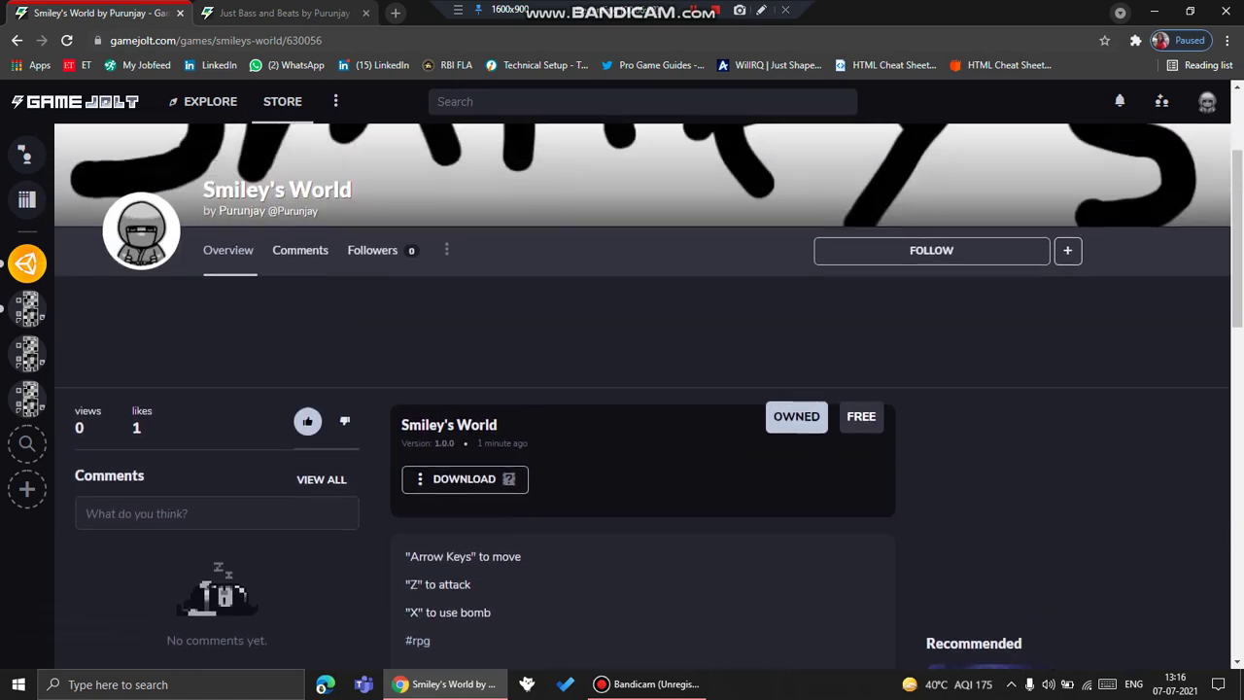
pyautogui.scroll(-3, 621, 389)
pyautogui.scroll(3, 622, 388)
pyautogui.scroll(-1, 622, 389)
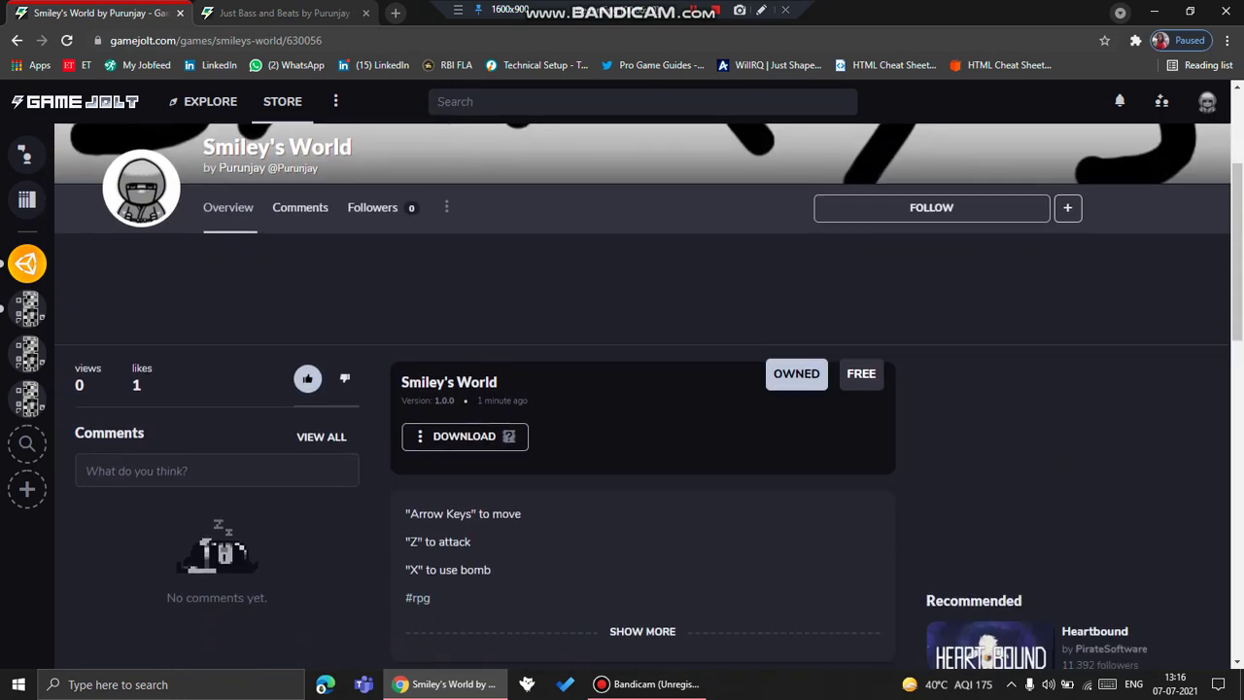
# Step: Examine the Smiley's World package's version, release time and downloadable file on the game page
pyautogui.moveTo(410, 401); pyautogui.dragTo(528, 400)
pyautogui.click(528, 400)
pyautogui.moveTo(425, 400); pyautogui.dragTo(529, 400)
pyautogui.click(527, 400)
pyautogui.click(529, 400)
pyautogui.scroll(-1, 641, 389)
pyautogui.click(465, 357)
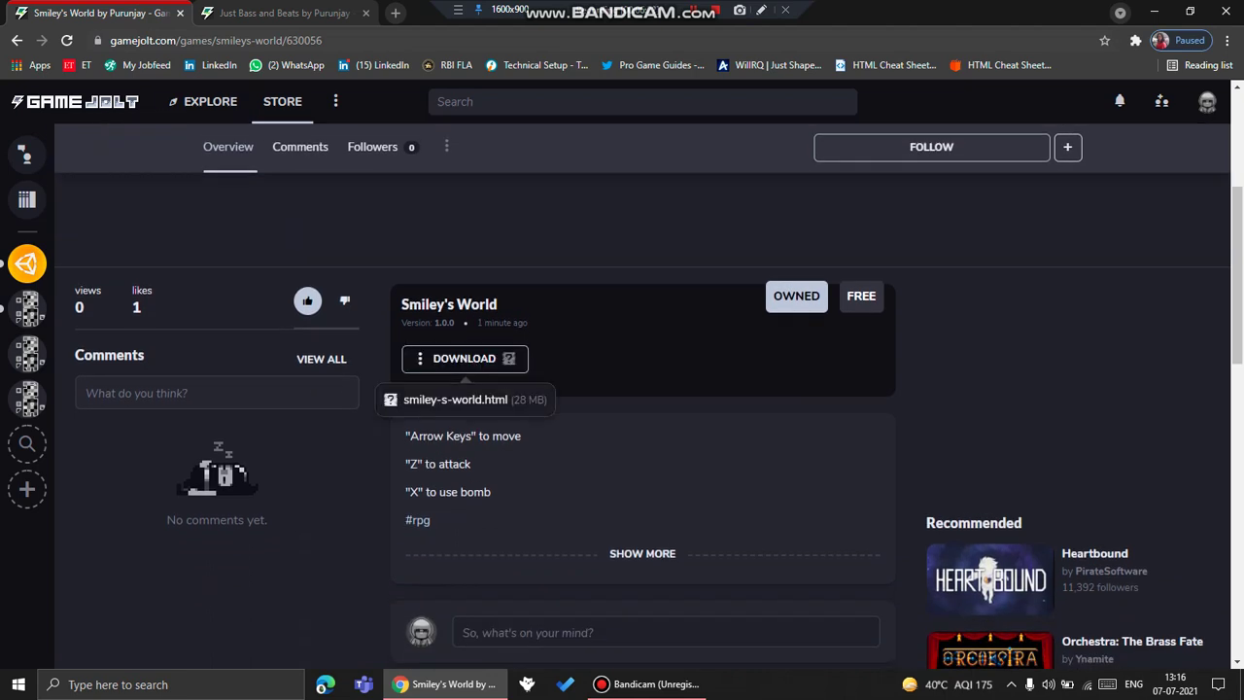
pyautogui.press('Escape')
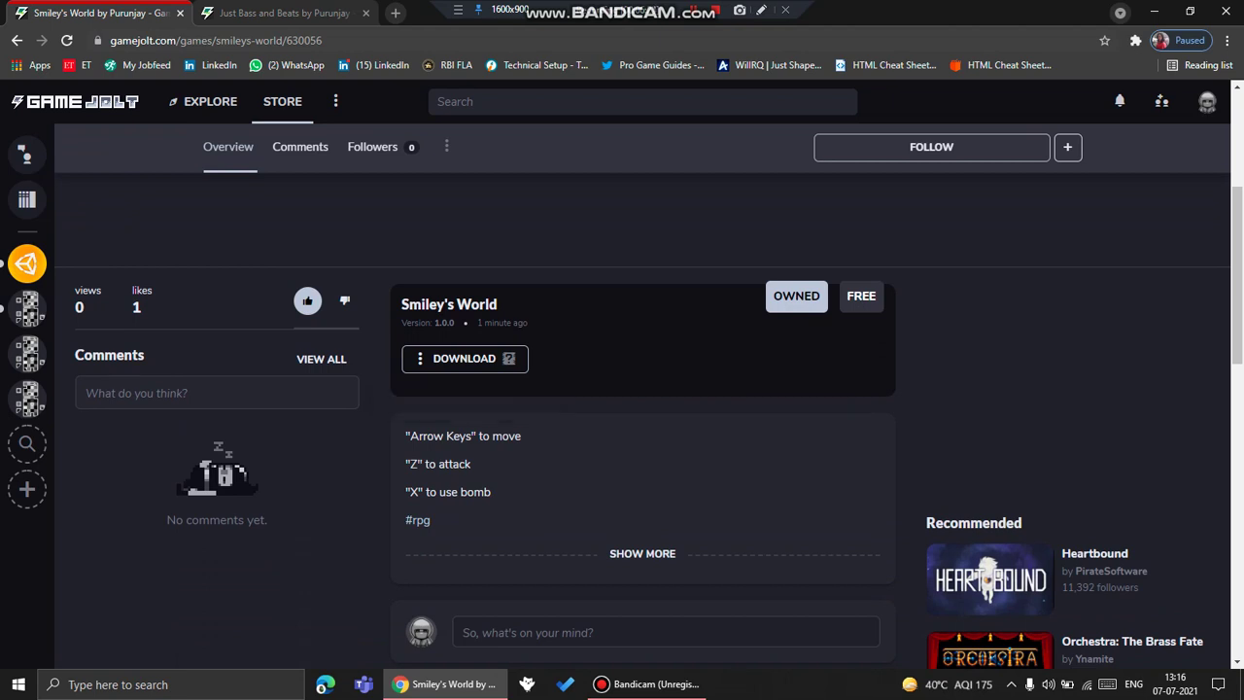
# Step: Read through the movement, attack and bomb controls in the game's description
pyautogui.scroll(-2, 658, 421)
pyautogui.moveTo(405, 280); pyautogui.dragTo(522, 281)
pyautogui.moveTo(410, 309); pyautogui.dragTo(472, 309)
pyautogui.moveTo(422, 337); pyautogui.dragTo(492, 337)
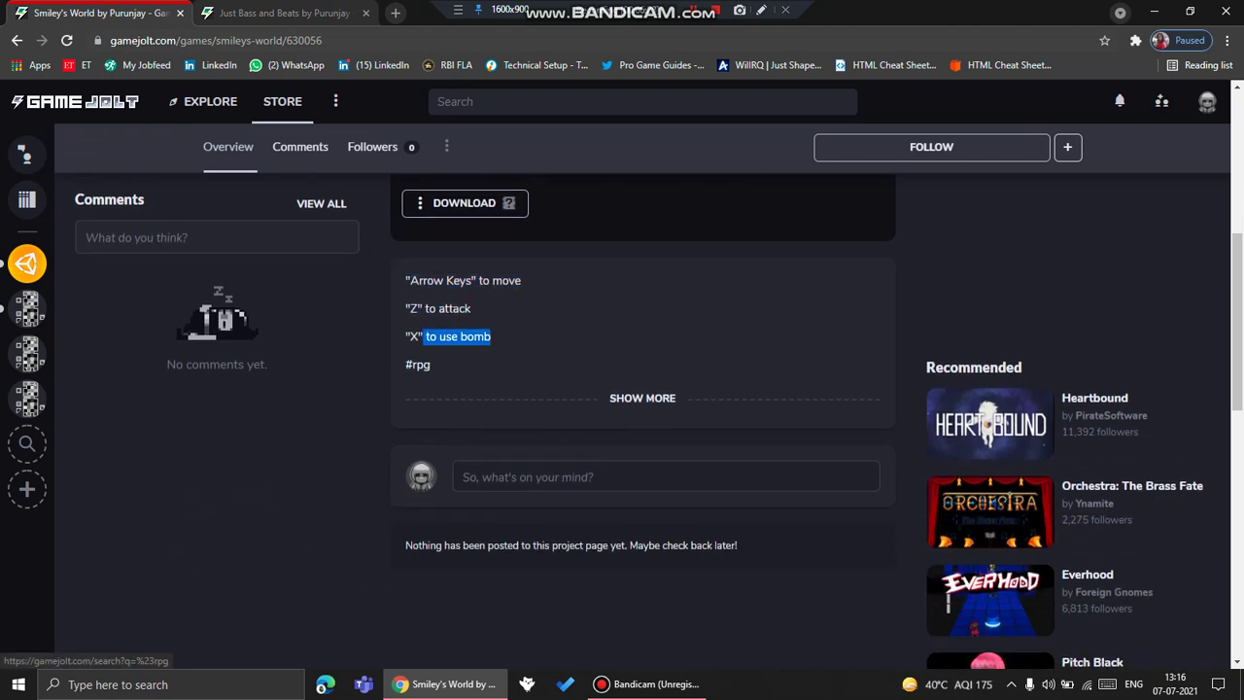
pyautogui.click(486, 368)
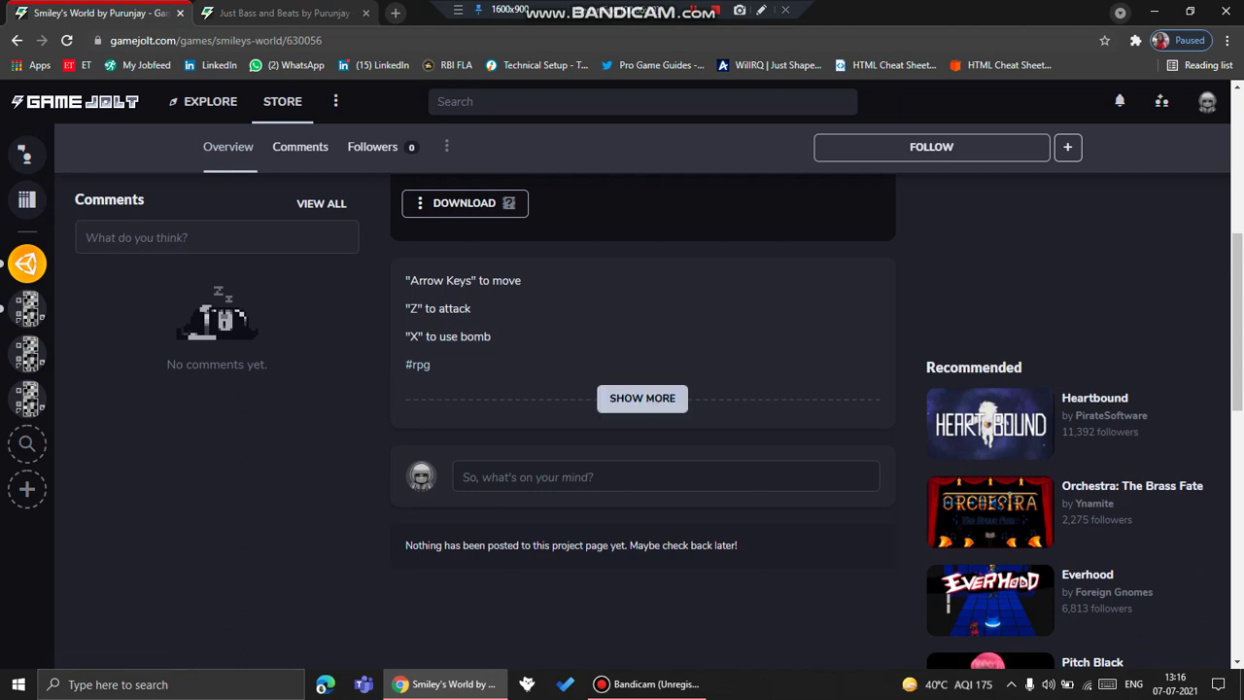
# Step: Expand the game's description and examine its development stage, engine, publication date and age rating
pyautogui.click(642, 399)
pyautogui.scroll(-1, 642, 398)
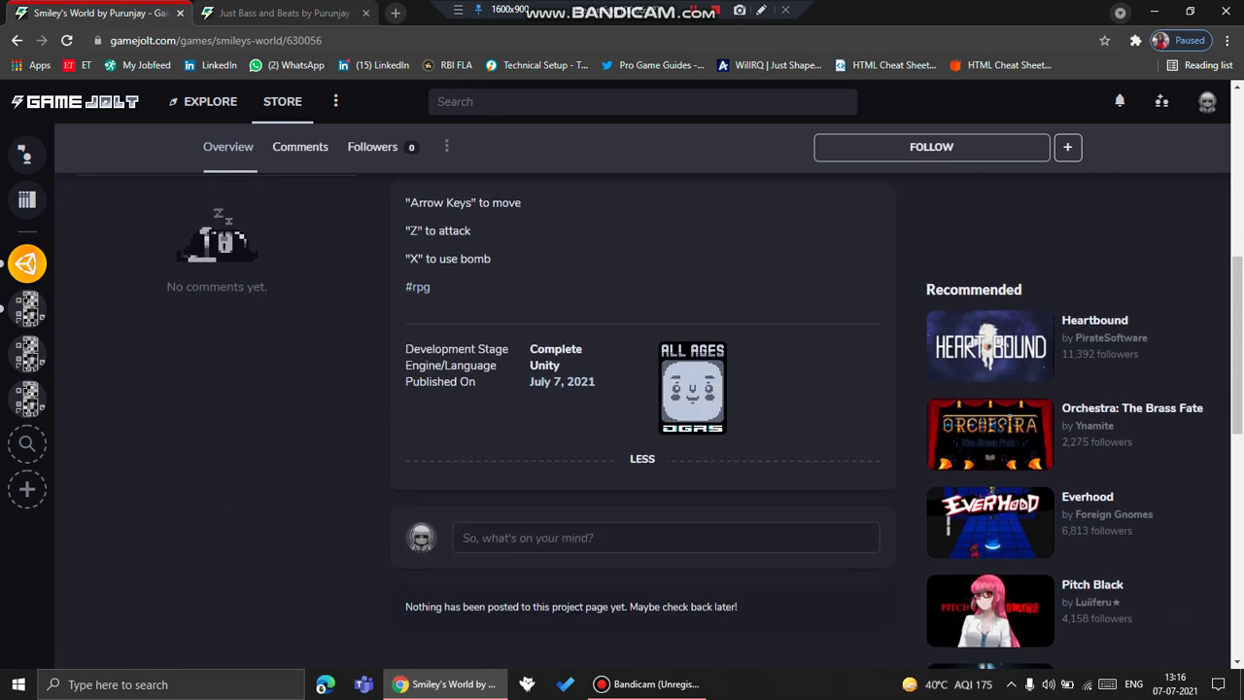
pyautogui.moveTo(426, 349); pyautogui.dragTo(605, 412)
pyautogui.click(603, 412)
pyautogui.moveTo(530, 365); pyautogui.dragTo(583, 349)
pyautogui.click(585, 351)
pyautogui.scroll(-3, 642, 408)
pyautogui.scroll(8, 641, 408)
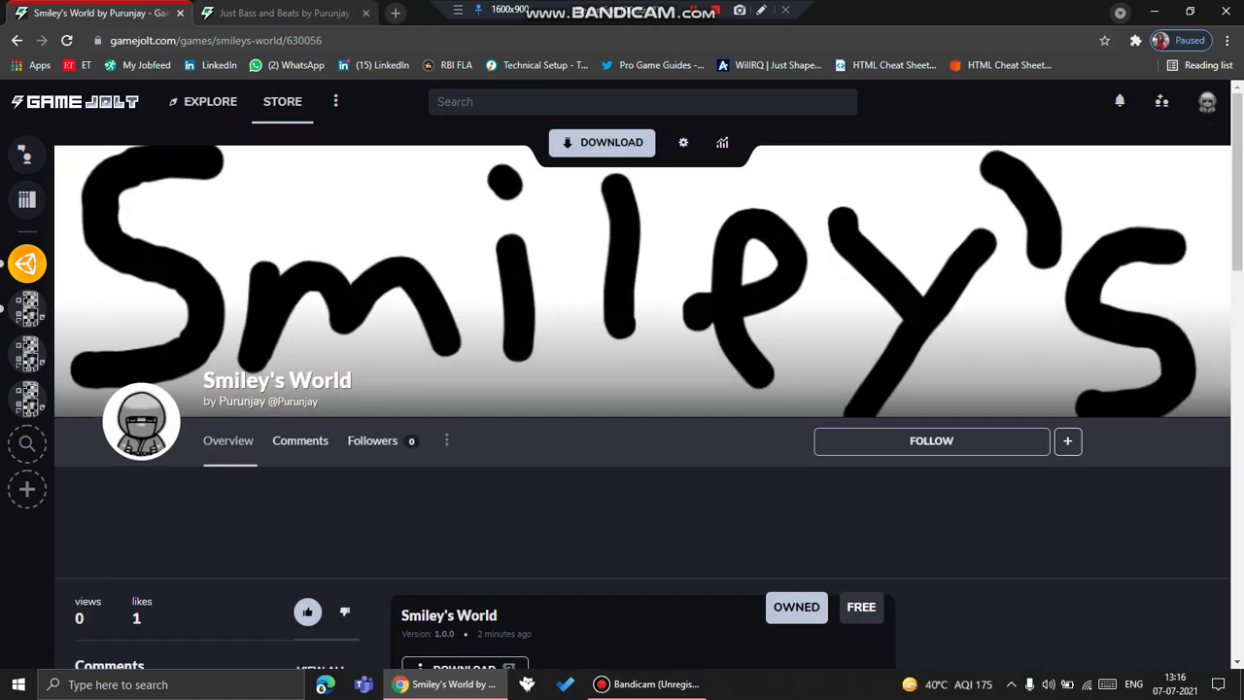
pyautogui.scroll(-3, 641, 408)
pyautogui.scroll(3, 642, 409)
pyautogui.scroll(-3, 931, 441)
pyautogui.scroll(3, 931, 440)
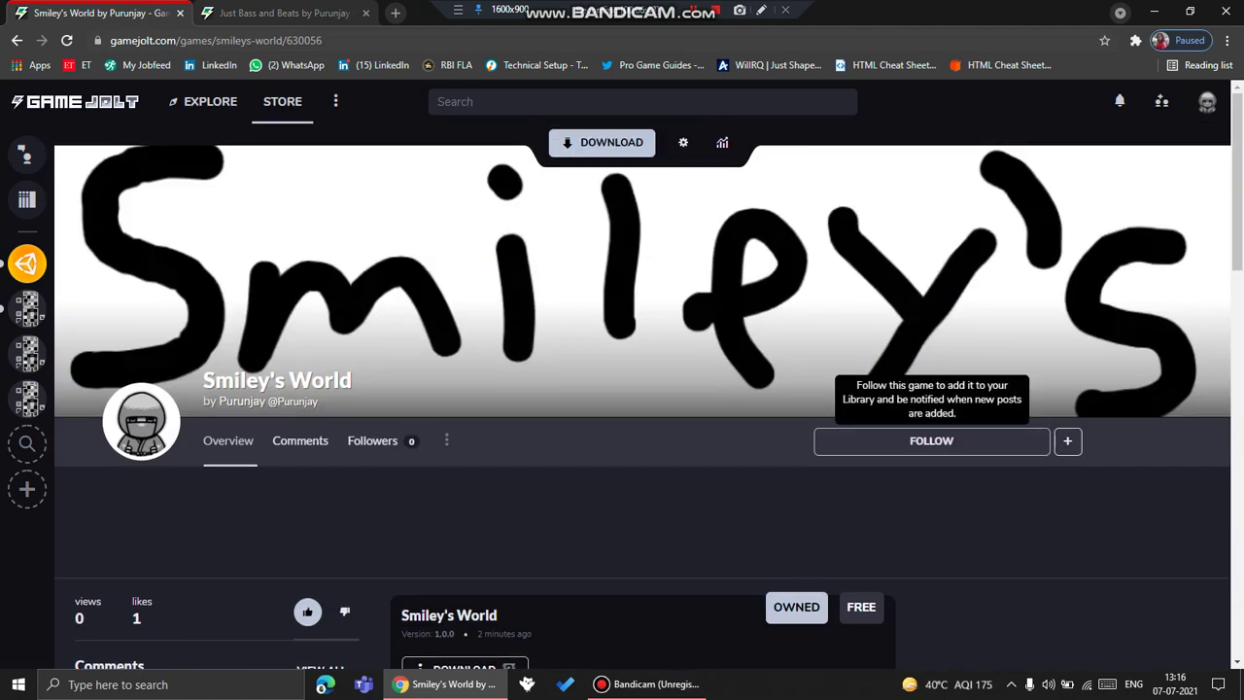